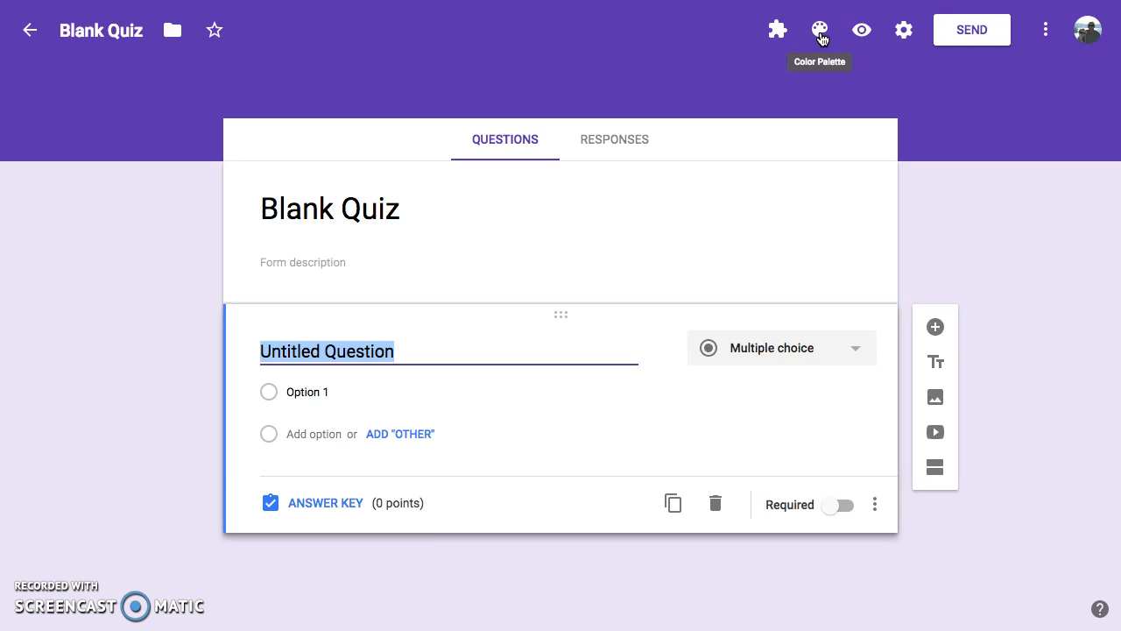
Step: Create a new form from the Blank Quiz template and set its theme color to red-orange
{"action": "left_click", "coordinate": [30, 30]}
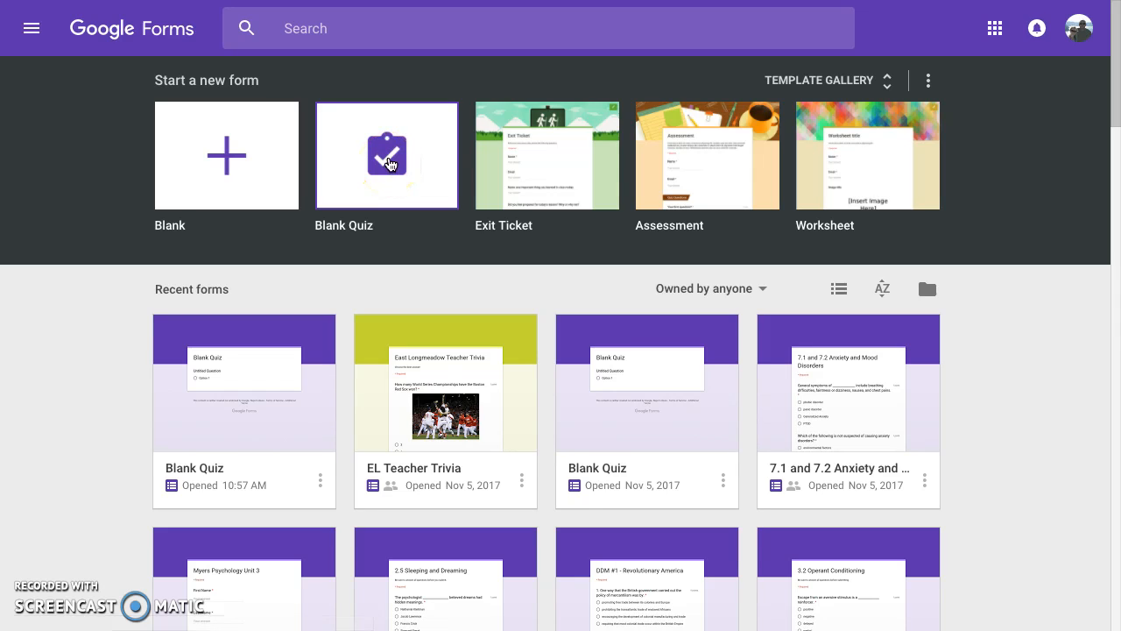
{"action": "left_click", "coordinate": [391, 165]}
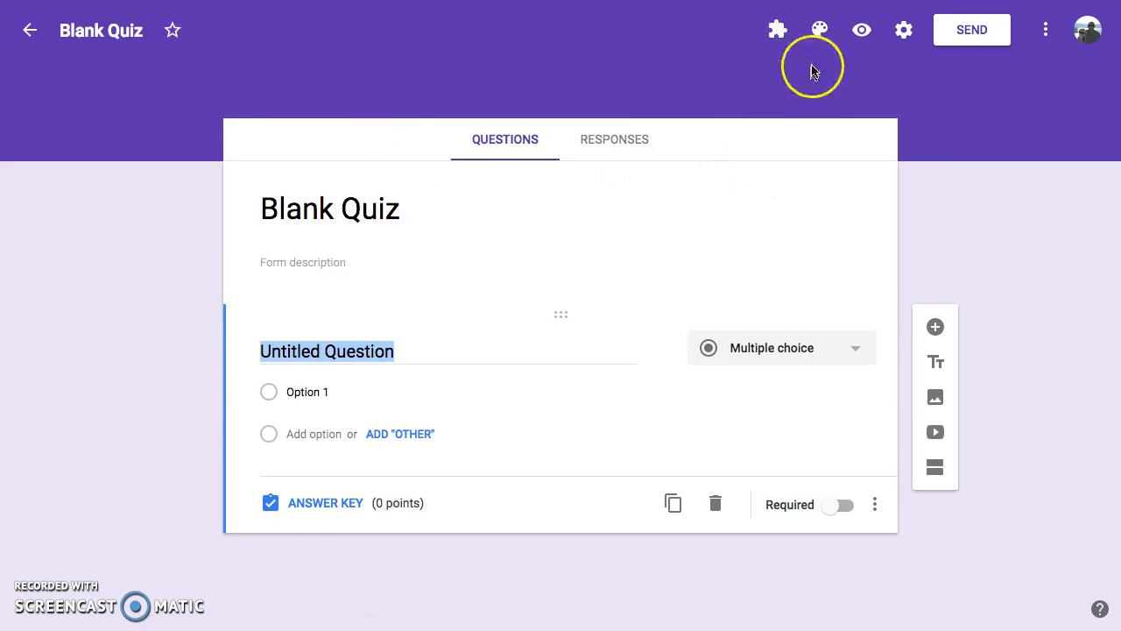
{"action": "left_click", "coordinate": [819, 39]}
{"action": "left_click", "coordinate": [822, 87]}
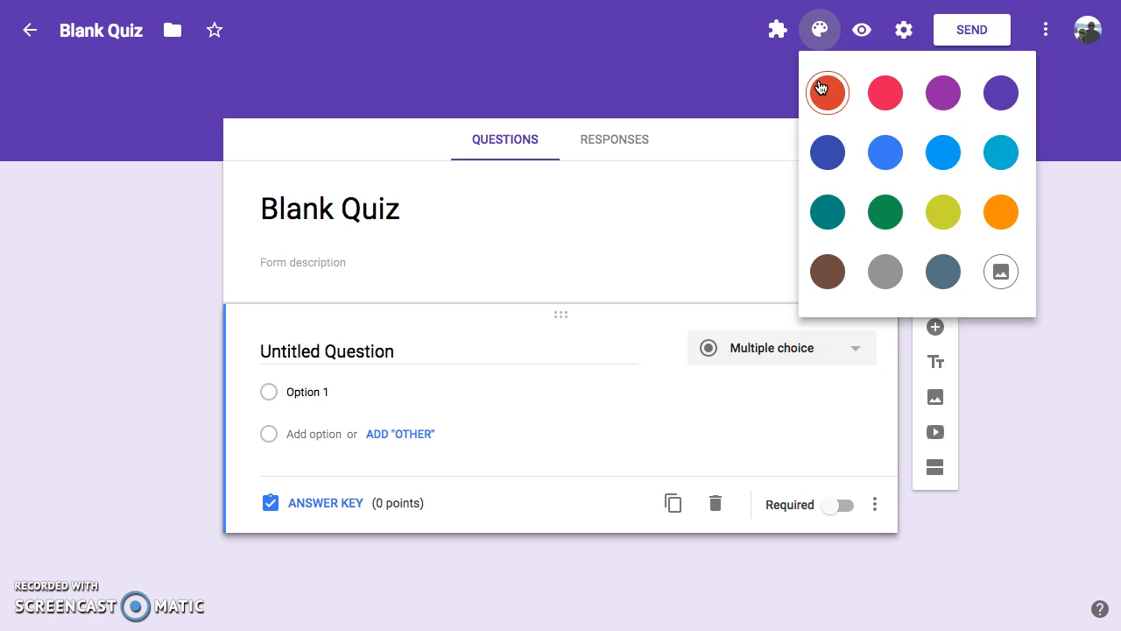
{"action": "left_click", "coordinate": [821, 88]}
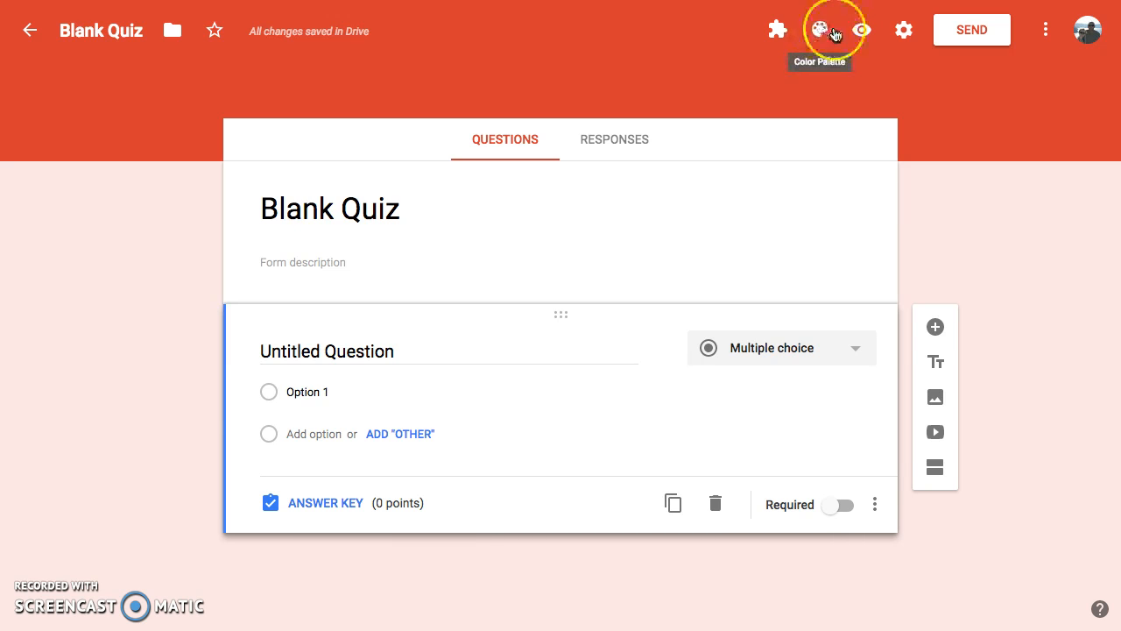
Step: In the quiz's general settings, enable collecting email addresses and limit respondents to 1 response
{"action": "left_click", "coordinate": [903, 33]}
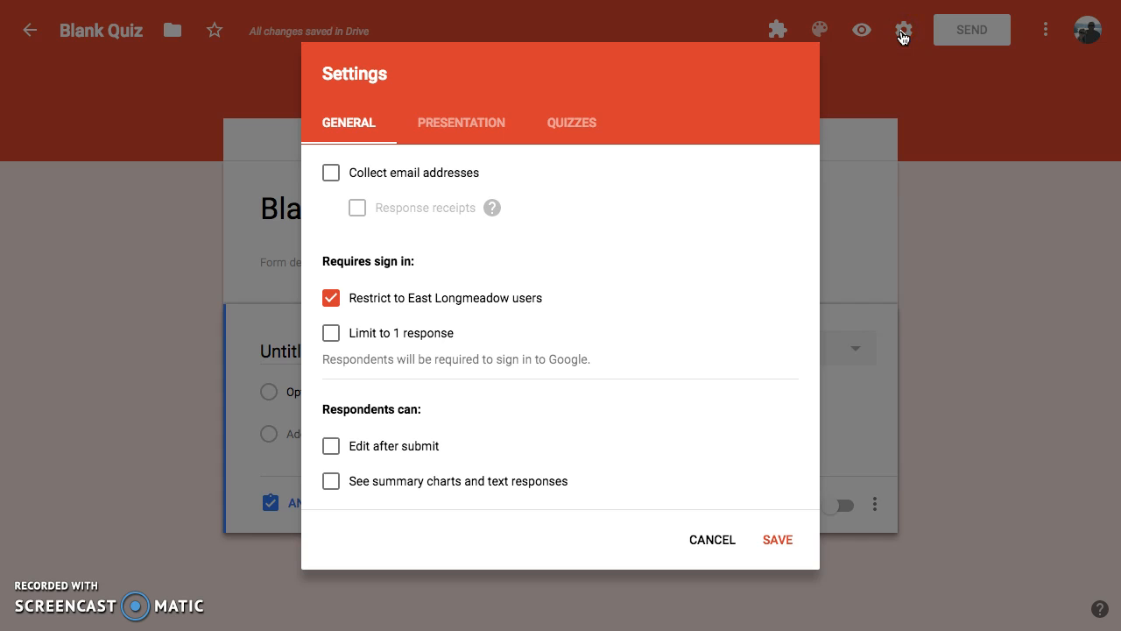
{"action": "left_click", "coordinate": [332, 174]}
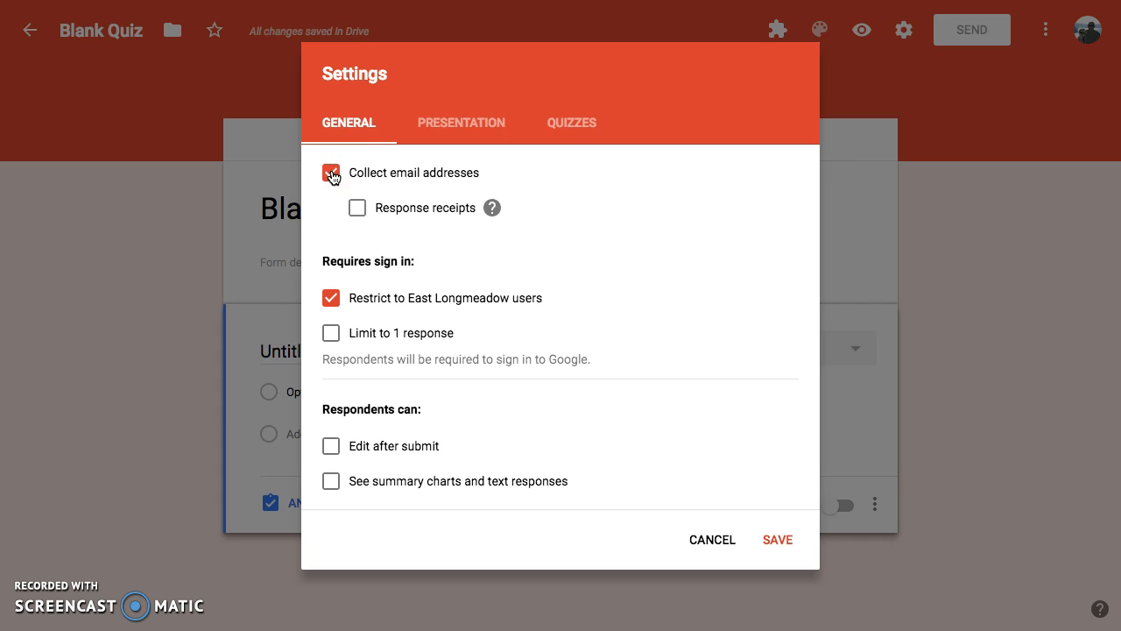
{"action": "left_click", "coordinate": [332, 335]}
Step: In the presentation settings, enable shuffling the question order and showing the progress bar
{"action": "left_click", "coordinate": [451, 132]}
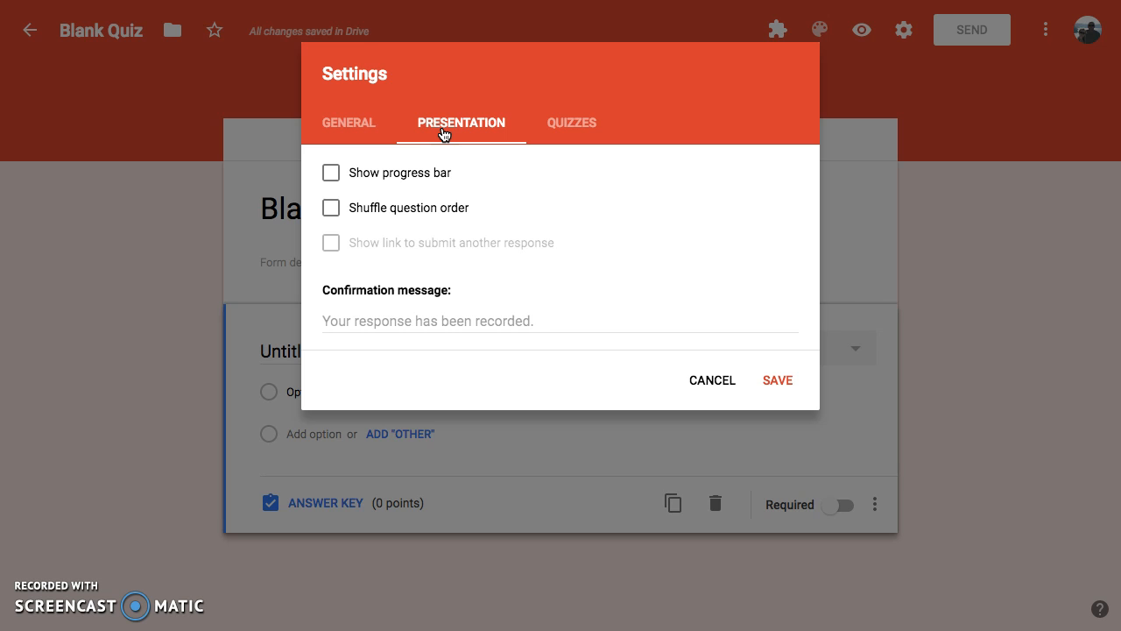
{"action": "left_click", "coordinate": [333, 212]}
{"action": "left_click", "coordinate": [331, 173]}
Step: In the quiz options, set the grade release to Later, after manual review
{"action": "left_click", "coordinate": [578, 122]}
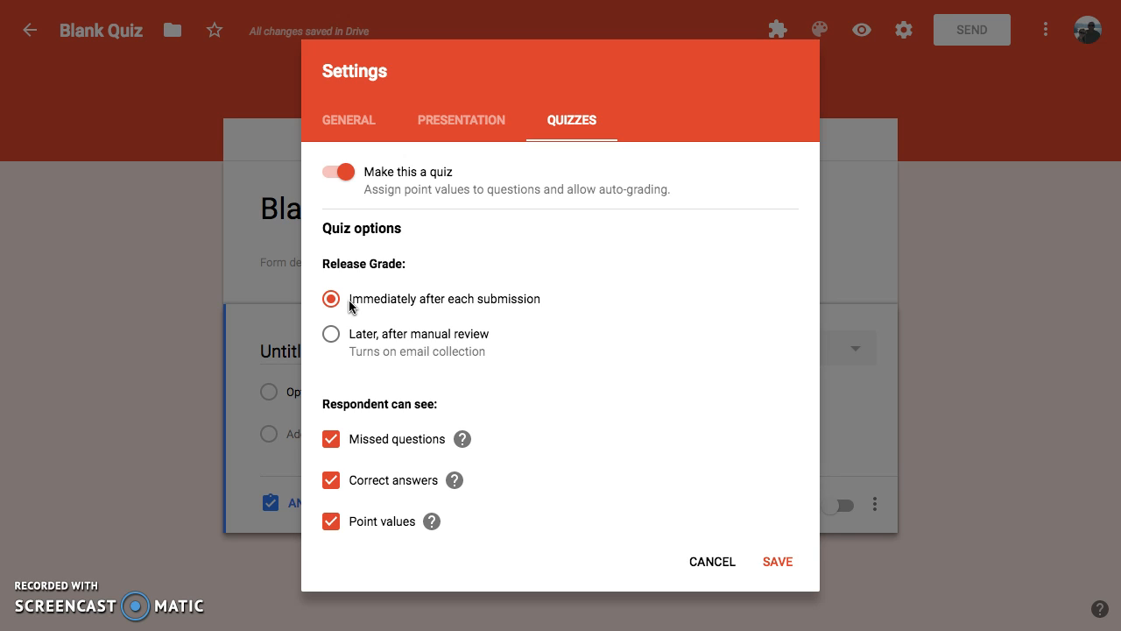
{"action": "left_click", "coordinate": [330, 334]}
Step: Disable and re-enable respondents' access to missed questions, correct answers and point values
{"action": "left_click", "coordinate": [332, 440]}
{"action": "left_click", "coordinate": [330, 482]}
{"action": "left_click", "coordinate": [330, 522]}
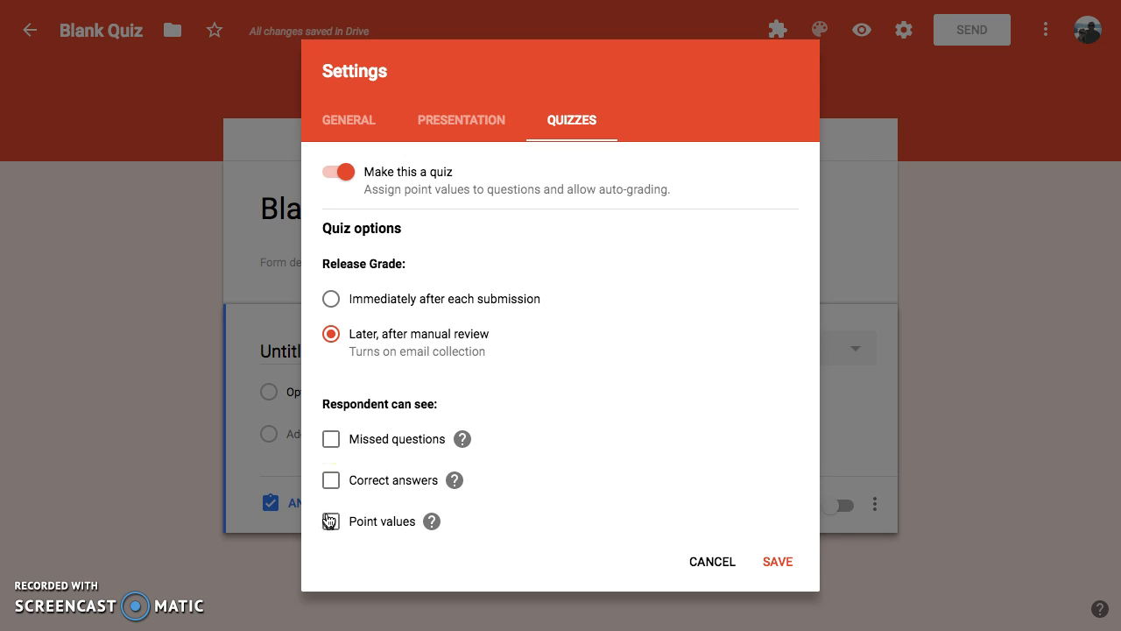
{"action": "left_click", "coordinate": [329, 442]}
{"action": "left_click", "coordinate": [331, 481]}
{"action": "left_click", "coordinate": [331, 521]}
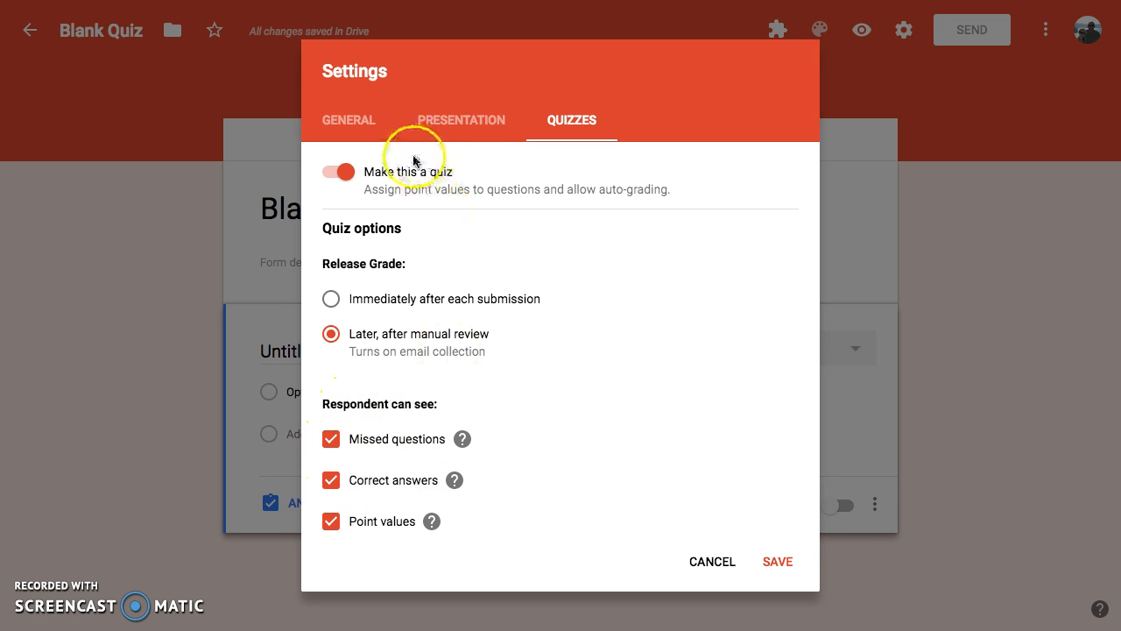
Step: Recheck the presentation and general settings, and save the quiz settings
{"action": "left_click", "coordinate": [450, 120]}
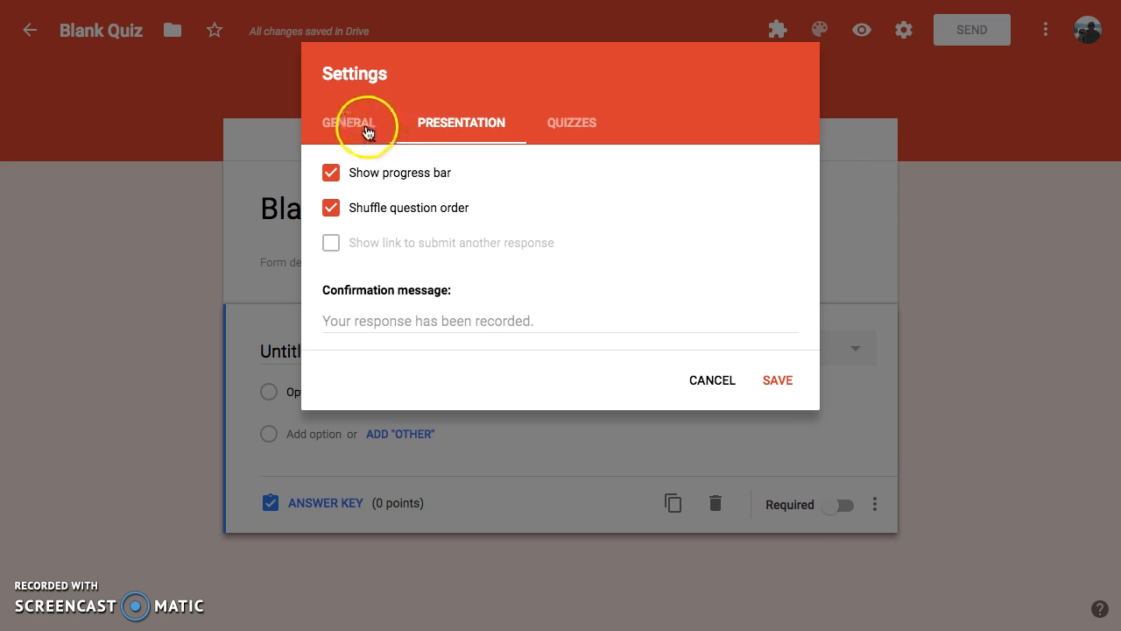
{"action": "left_click", "coordinate": [368, 132]}
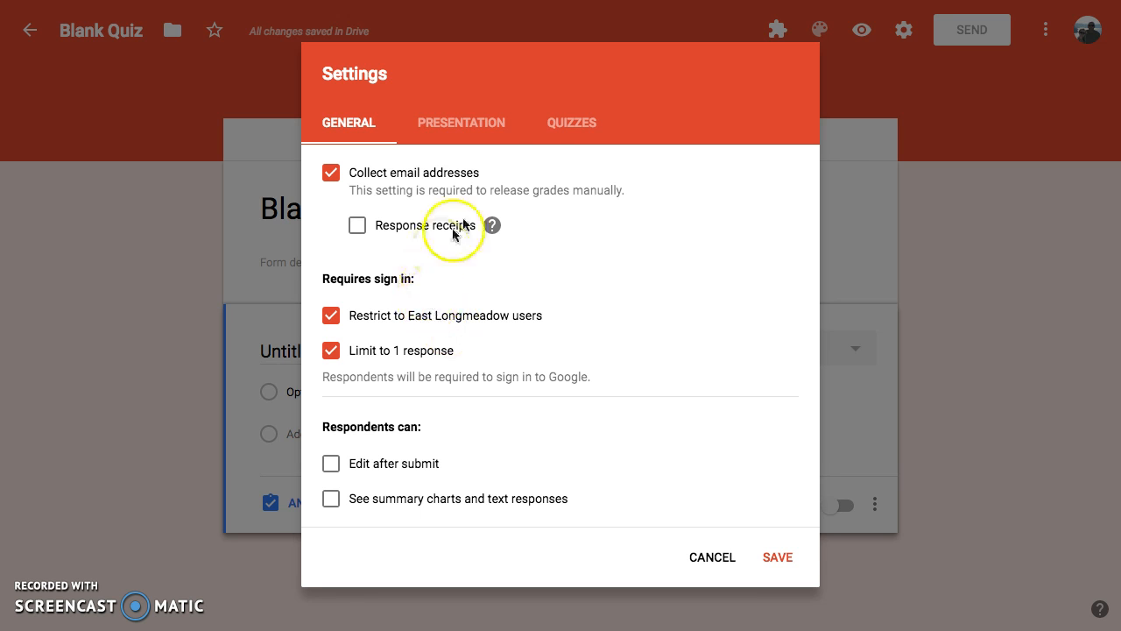
{"action": "left_click", "coordinate": [774, 555]}
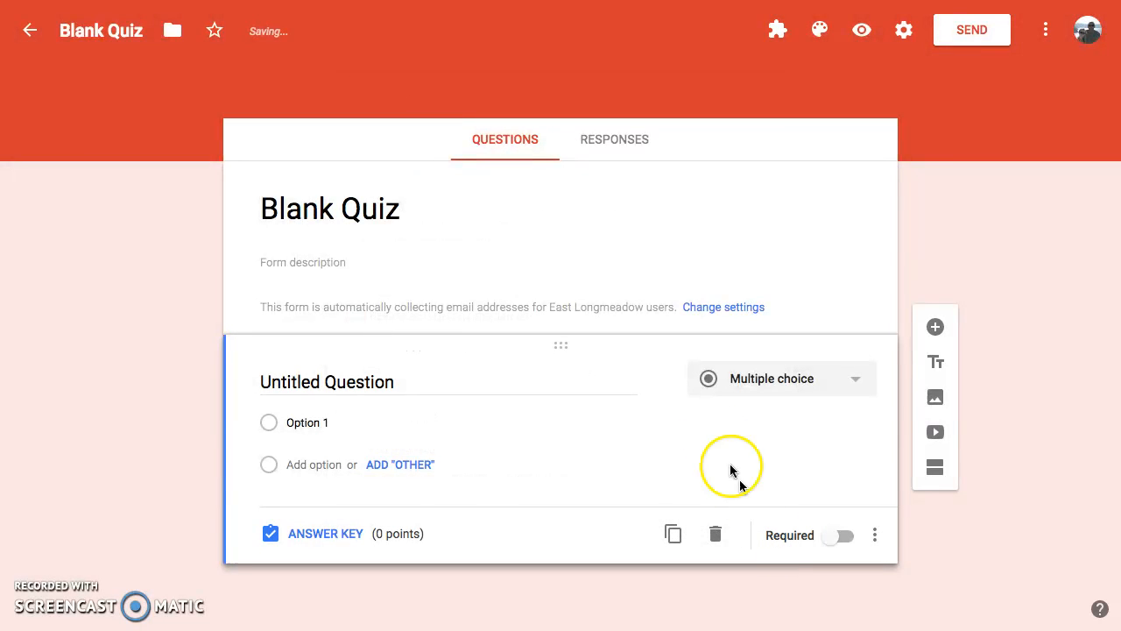
Step: Rename the form file as "Boston Red Rox Trivia"
{"action": "left_click", "coordinate": [142, 31]}
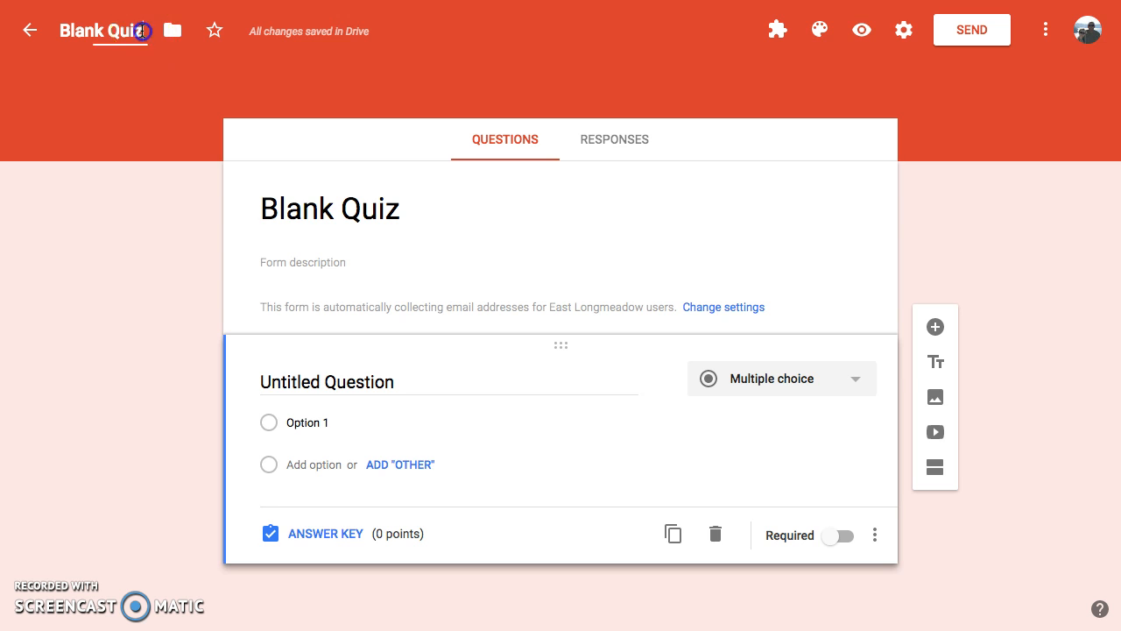
{"action": "left_click_drag", "start_coordinate": [142, 31], "coordinate": [54, 33]}
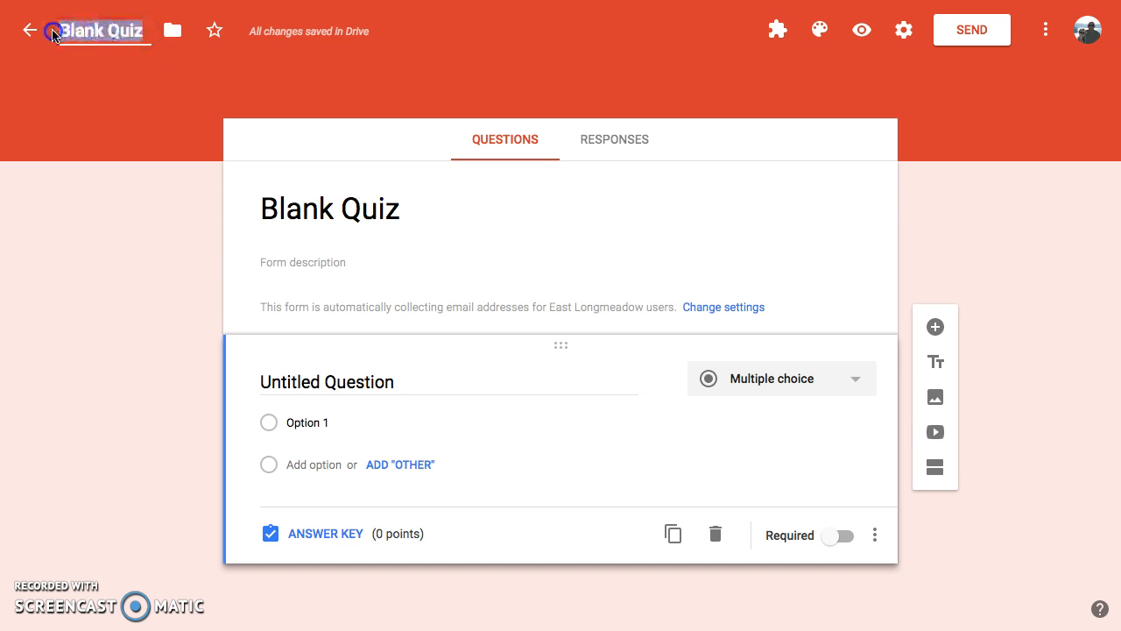
{"action": "key", "text": "BackSpace"}
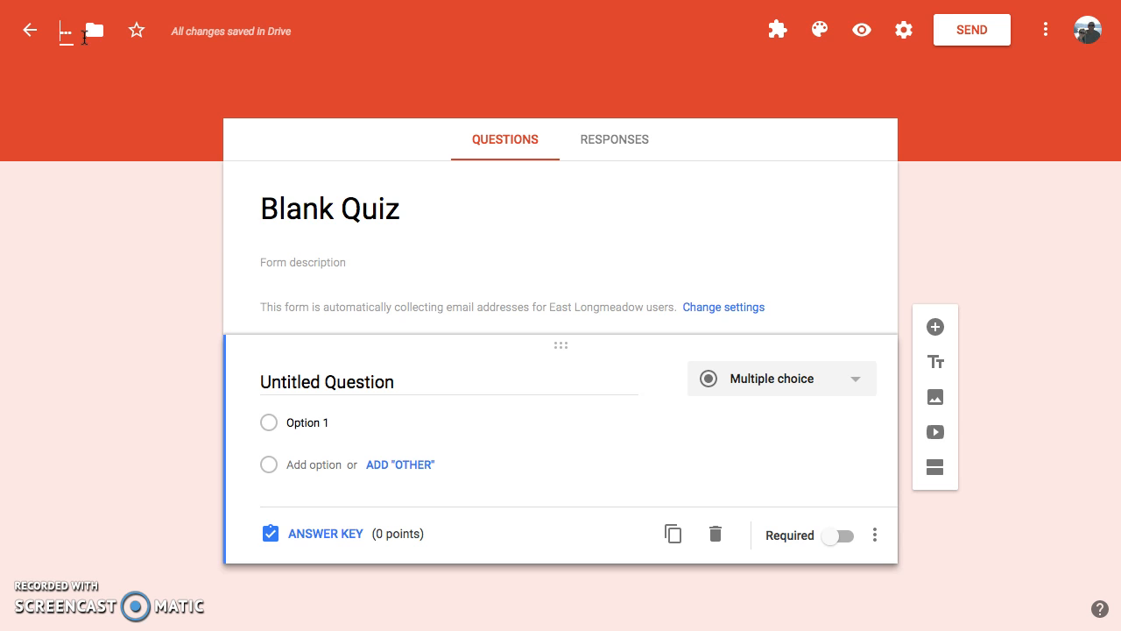
{"action": "type", "text": "Boston Red"}
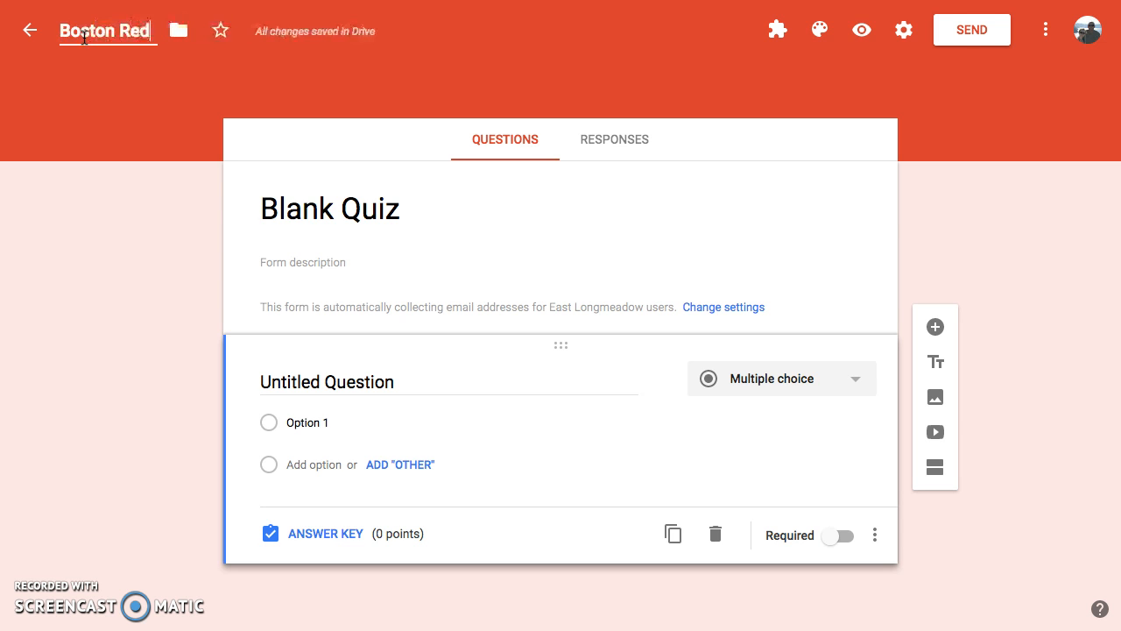
{"action": "type", "text": " Rox Trivia"}
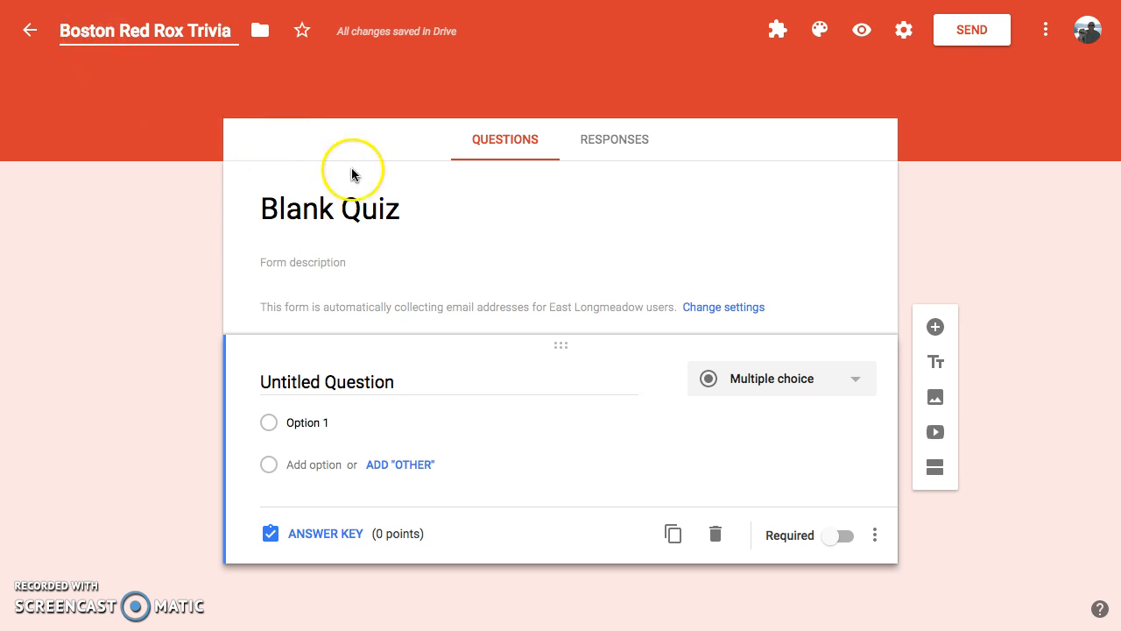
Step: Replace the form's displayed title with "Boston Red Sox Trivia"
{"action": "triple_click", "coordinate": [324, 207]}
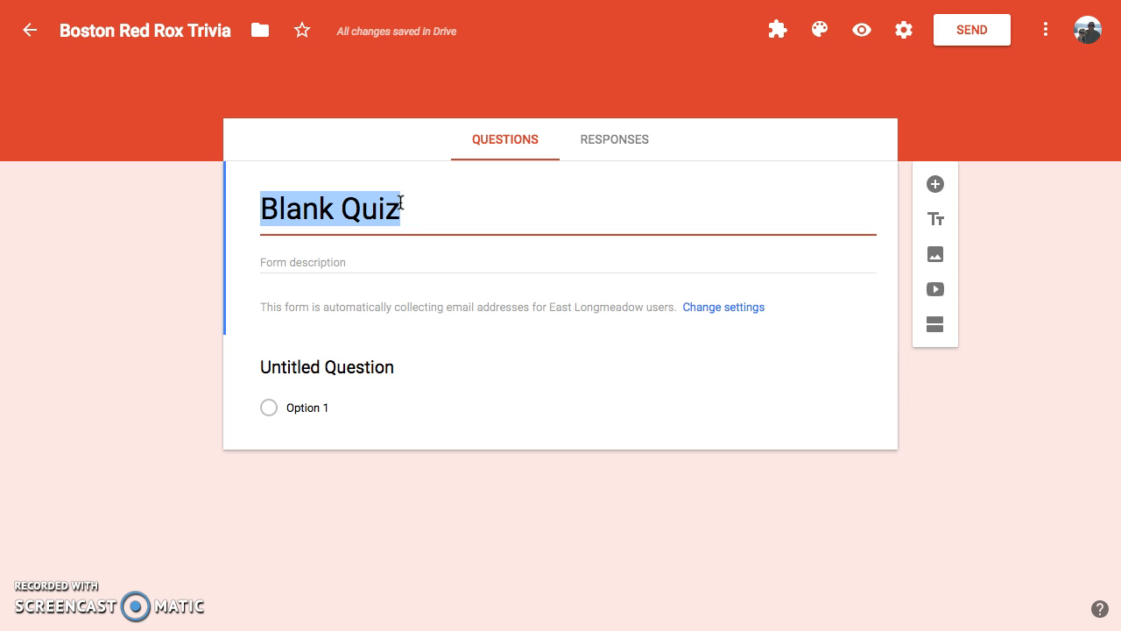
{"action": "key", "text": "BackSpace"}
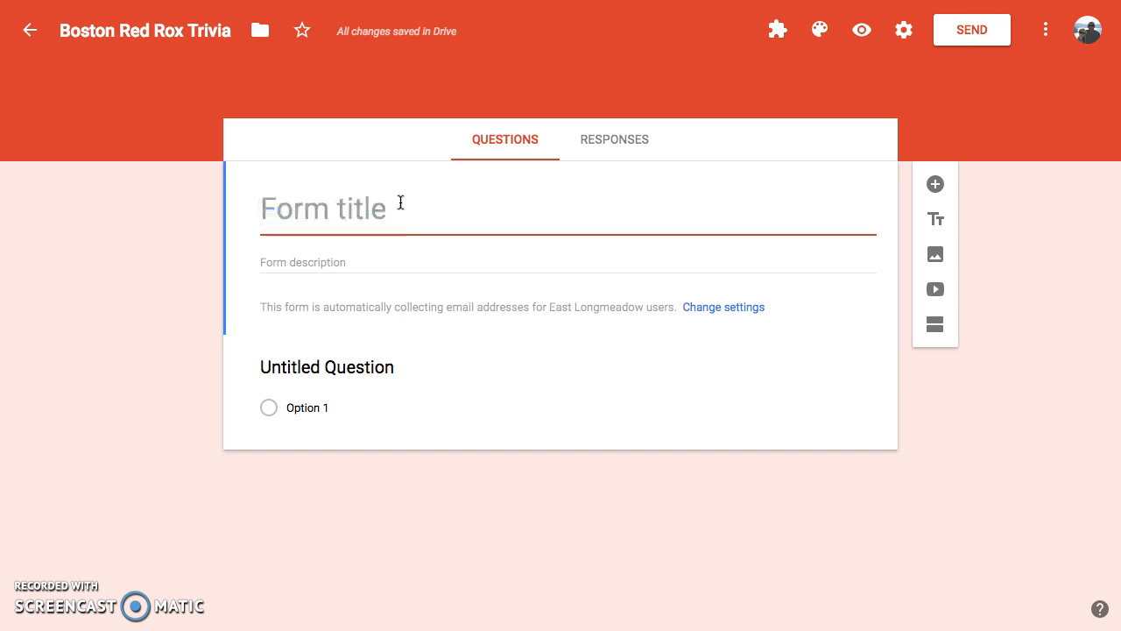
{"action": "type", "text": "Boston Red "}
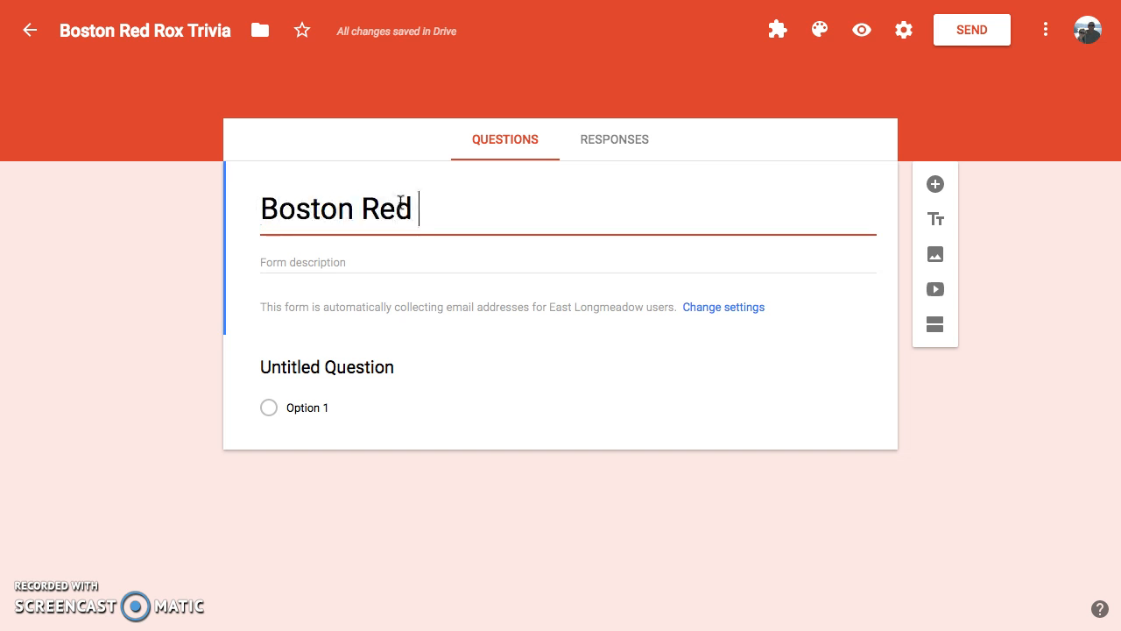
{"action": "type", "text": "Sox Trivia"}
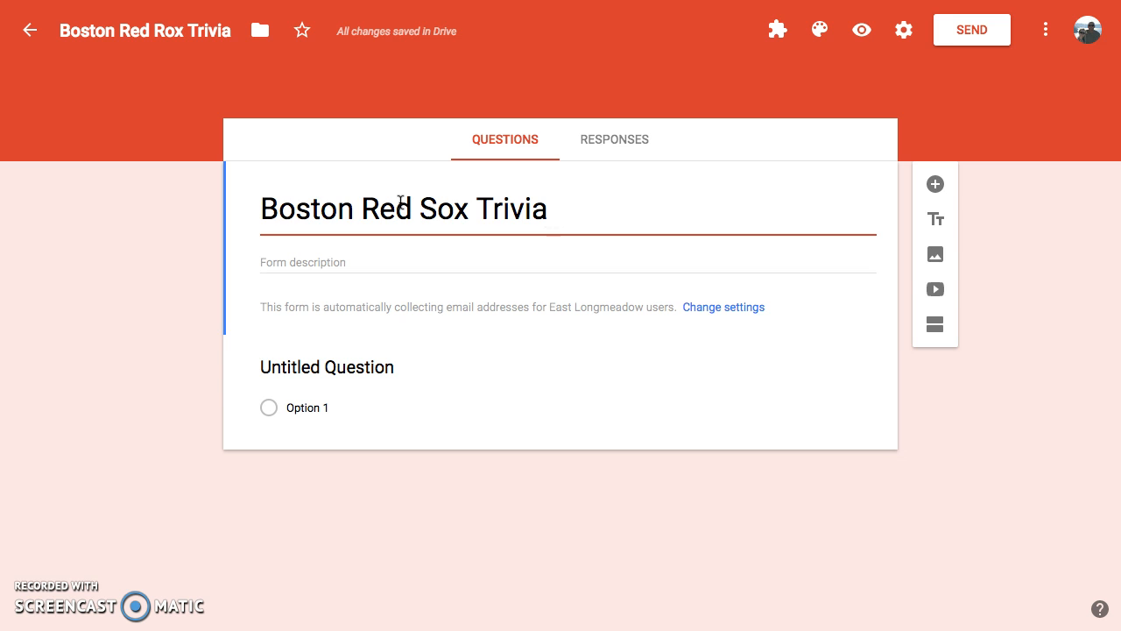
Step: Add the form description "Please choose the best answer. Be sure to answer all questions."
{"action": "left_click", "coordinate": [335, 277]}
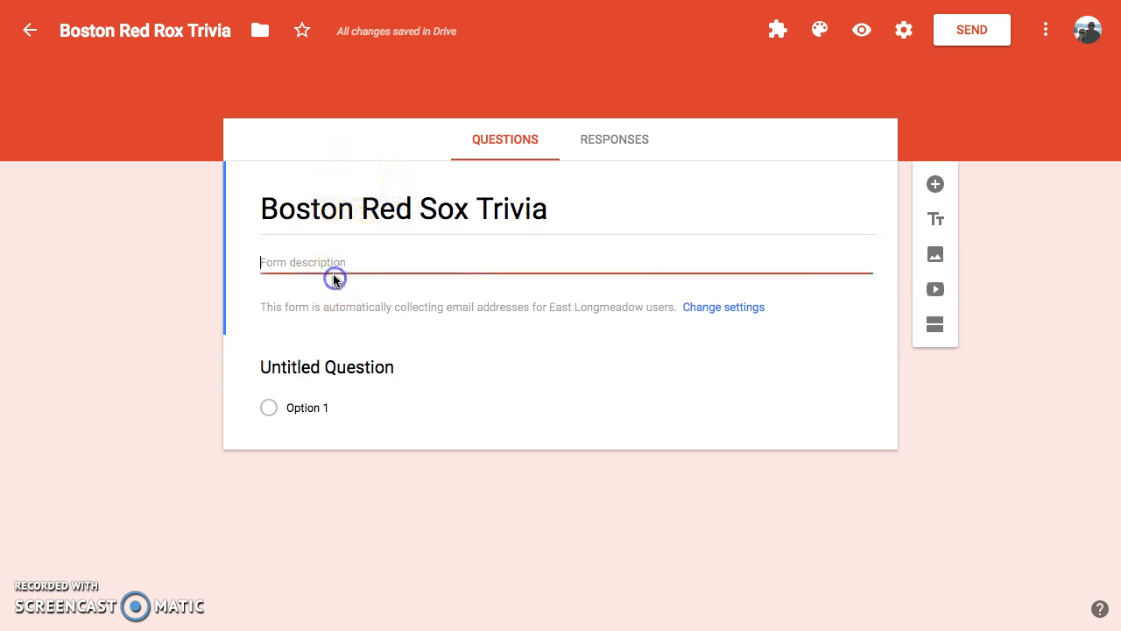
{"action": "type", "text": "Please cho"}
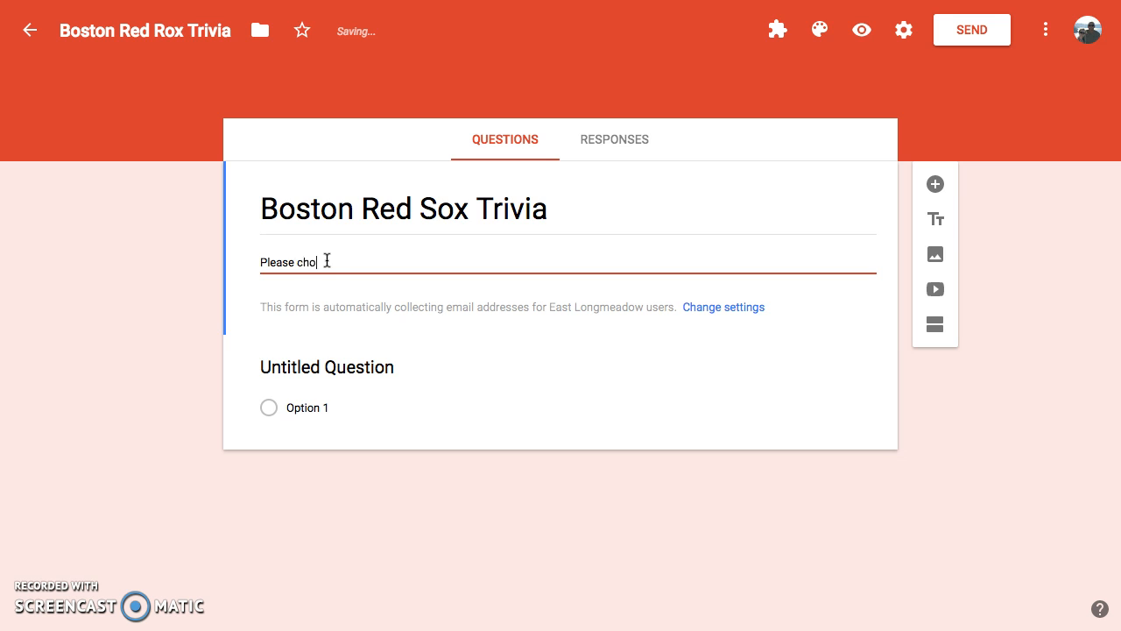
{"action": "type", "text": "ose the best ans"}
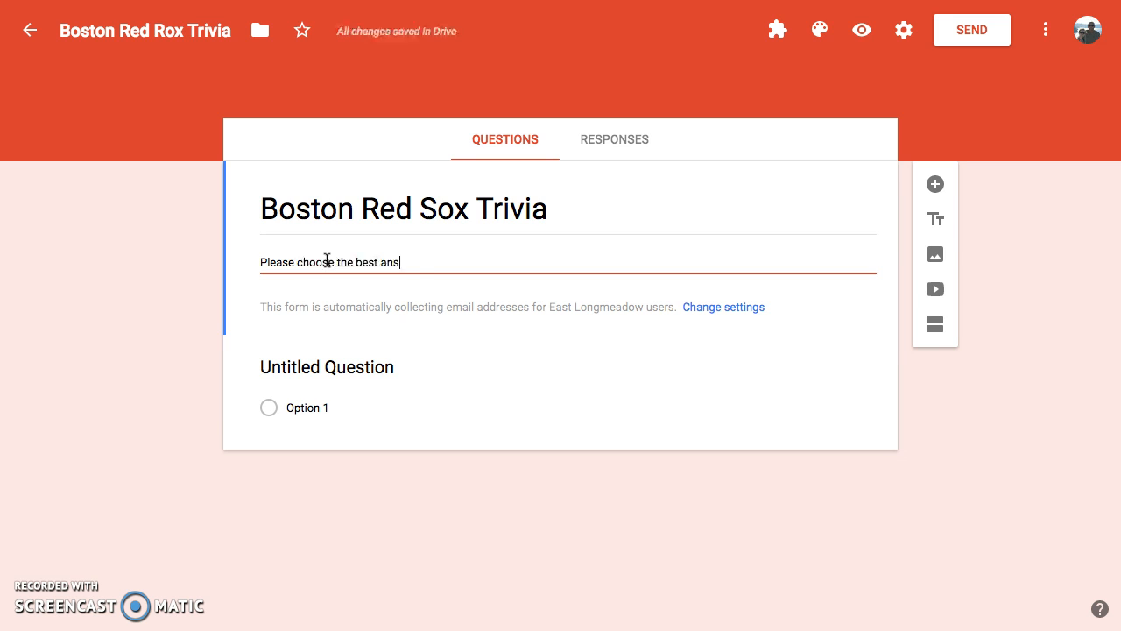
{"action": "type", "text": "wer.  Be sure to answer to"}
{"action": "key", "text": "BackSpace"}
{"action": "key", "text": "BackSpace"}
{"action": "type", "text": "al lquest"}
{"action": "key", "text": "BackSpace"}
{"action": "key", "text": "BackSpace"}
{"action": "key", "text": "BackSpace"}
{"action": "key", "text": "BackSpace"}
{"action": "key", "text": "BackSpace"}
{"action": "key", "text": "BackSpace"}
{"action": "key", "text": "BackSpace"}
{"action": "type", "text": "l questions."}
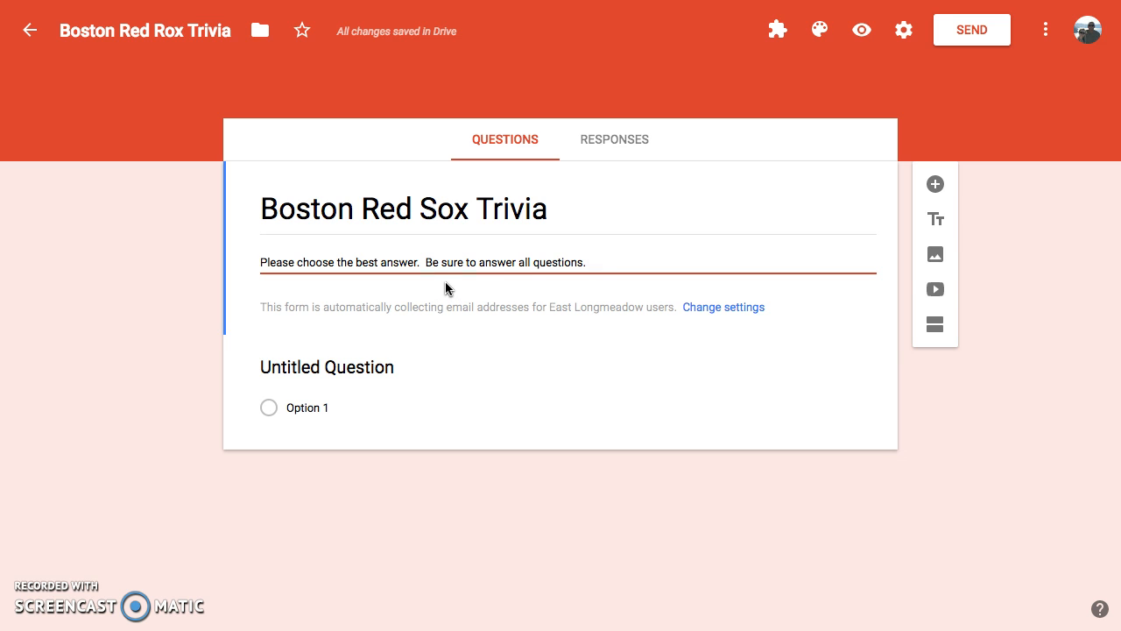
Step: Replace the untitled question's text with "How many World Series Championships have the Red Sox won?"
{"action": "left_click", "coordinate": [382, 371]}
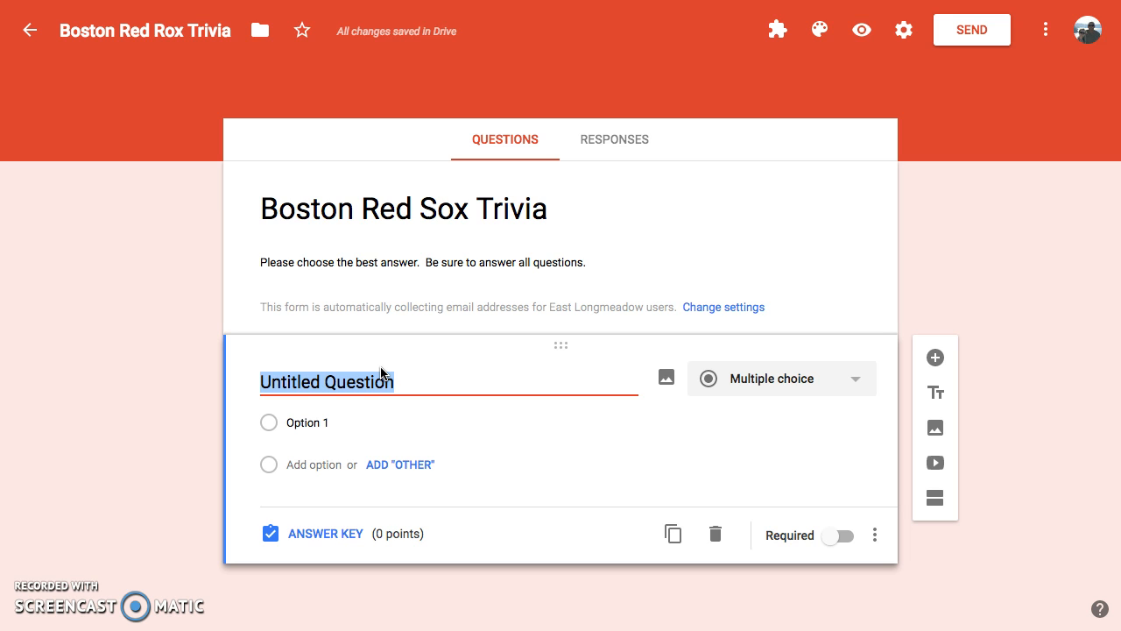
{"action": "type", "text": "Ho"}
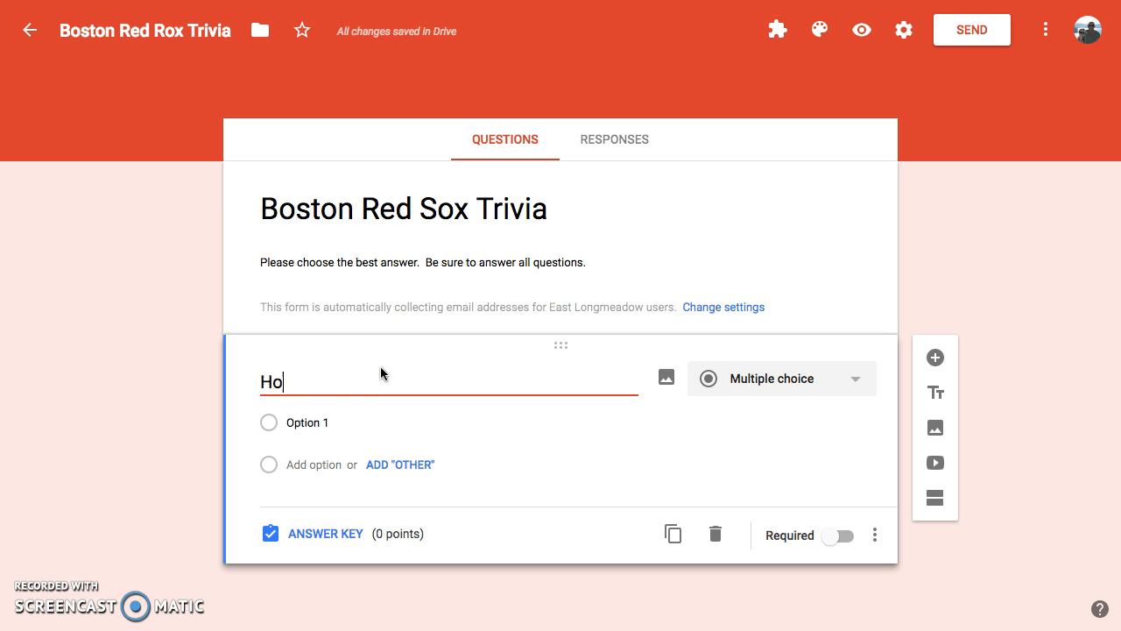
{"action": "type", "text": "w many Worl"}
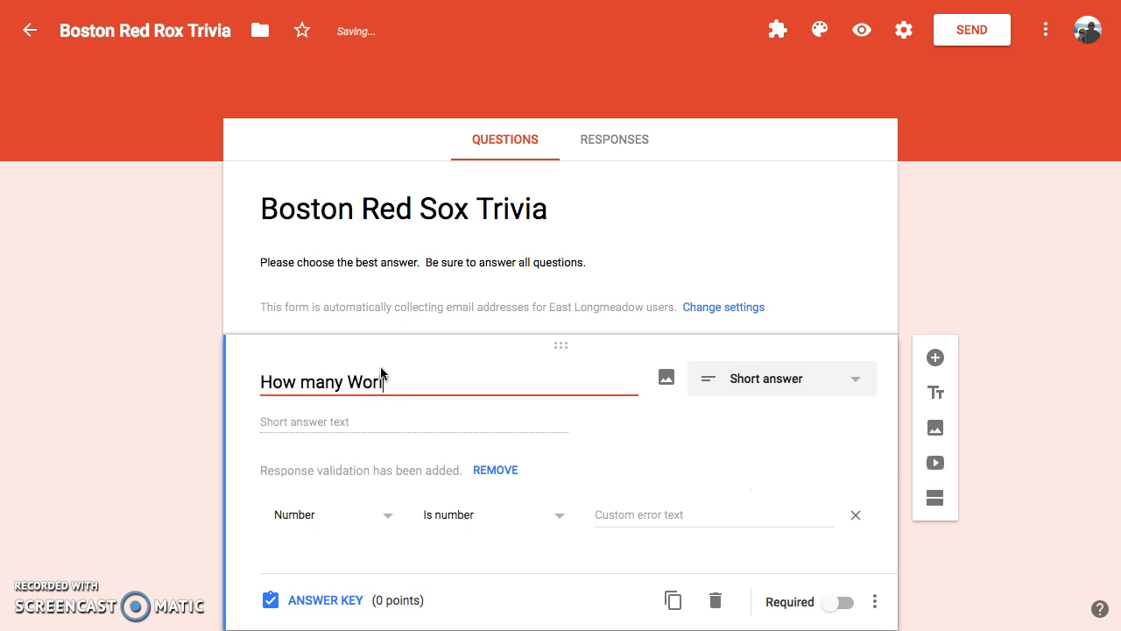
{"action": "type", "text": "d Series Champi"}
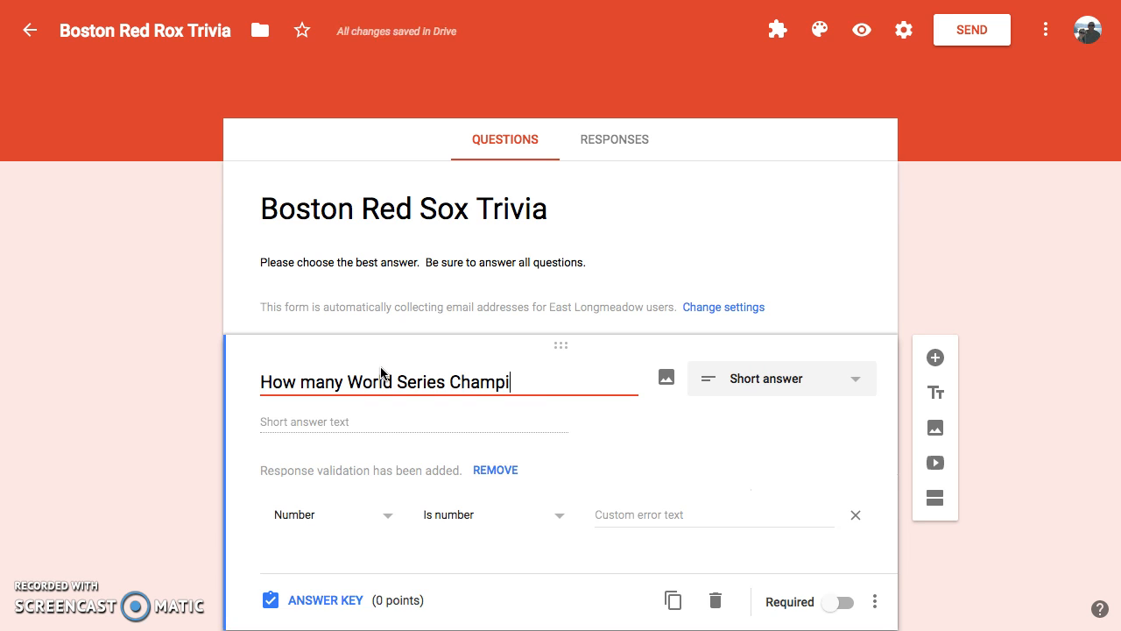
{"action": "type", "text": "onships do th e"}
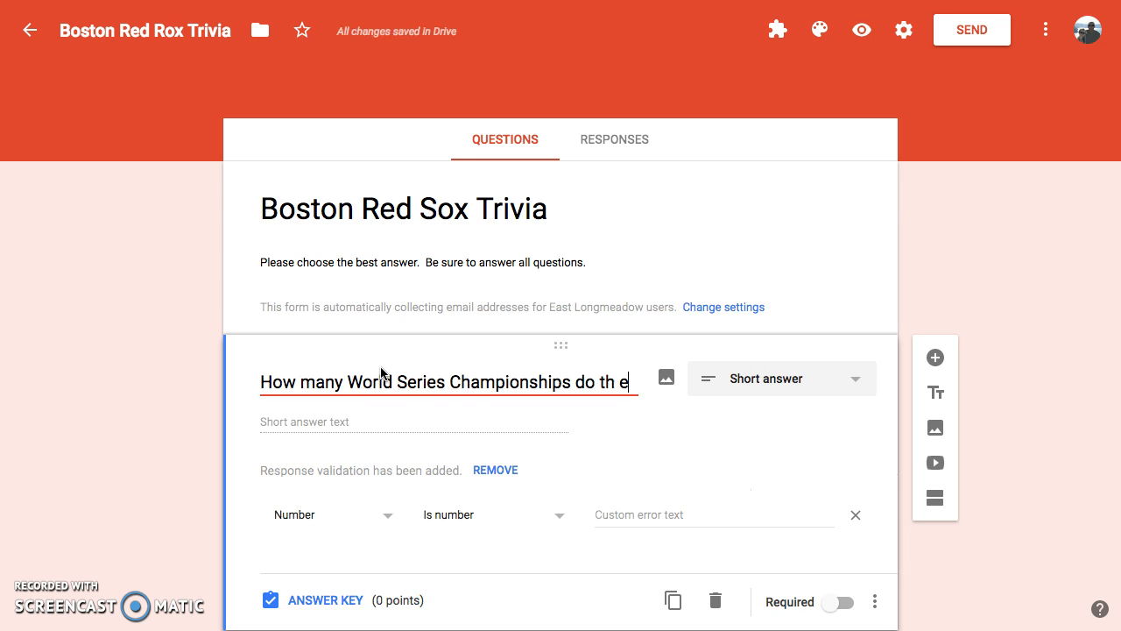
{"action": "key", "text": "BackSpace"}
{"action": "key", "text": "BackSpace"}
{"action": "key", "text": "BackSpace"}
{"action": "key", "text": "BackSpace"}
{"action": "key", "text": "BackSpace"}
{"action": "key", "text": "BackSpace"}
{"action": "key", "text": "BackSpace"}
{"action": "type", "text": "ha"}
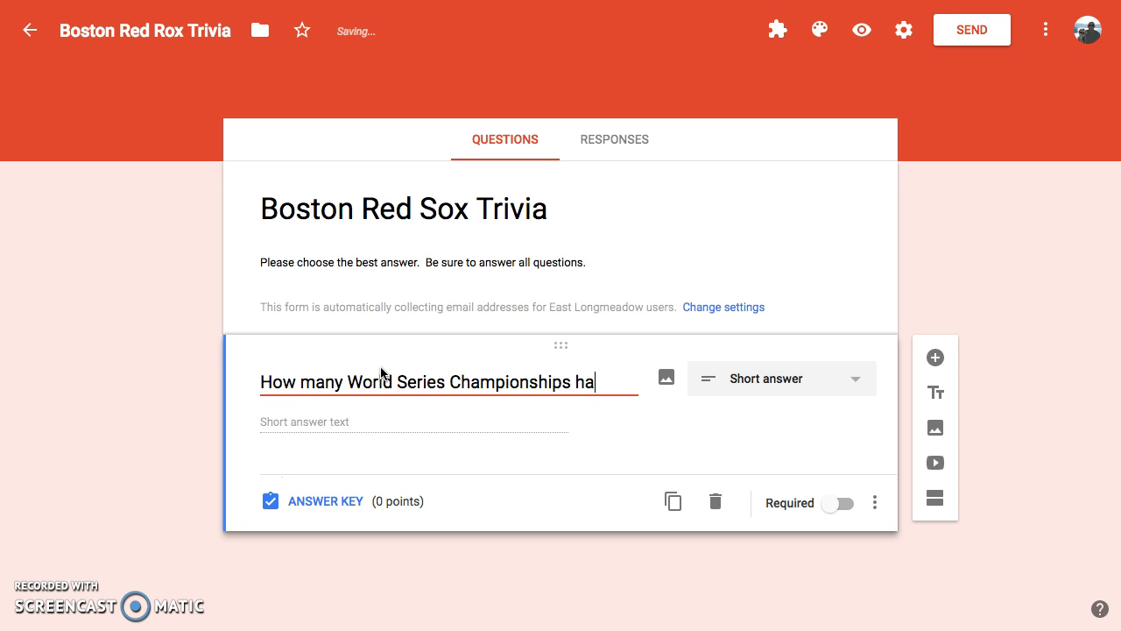
{"action": "type", "text": "ve the Red Sox won?"}
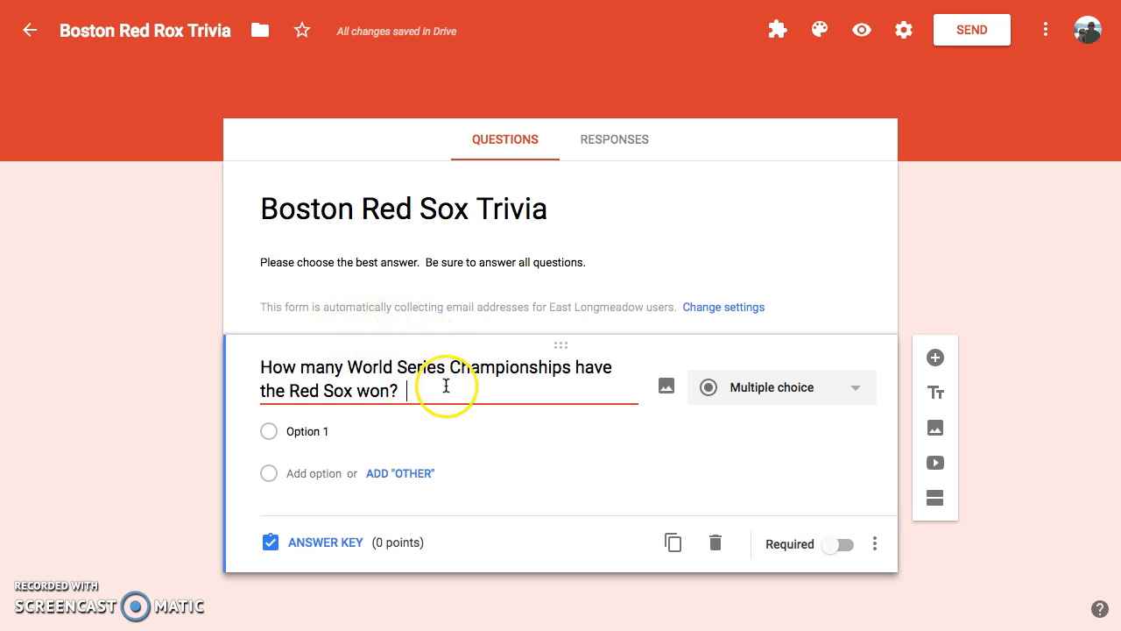
{"action": "left_click", "coordinate": [665, 391]}
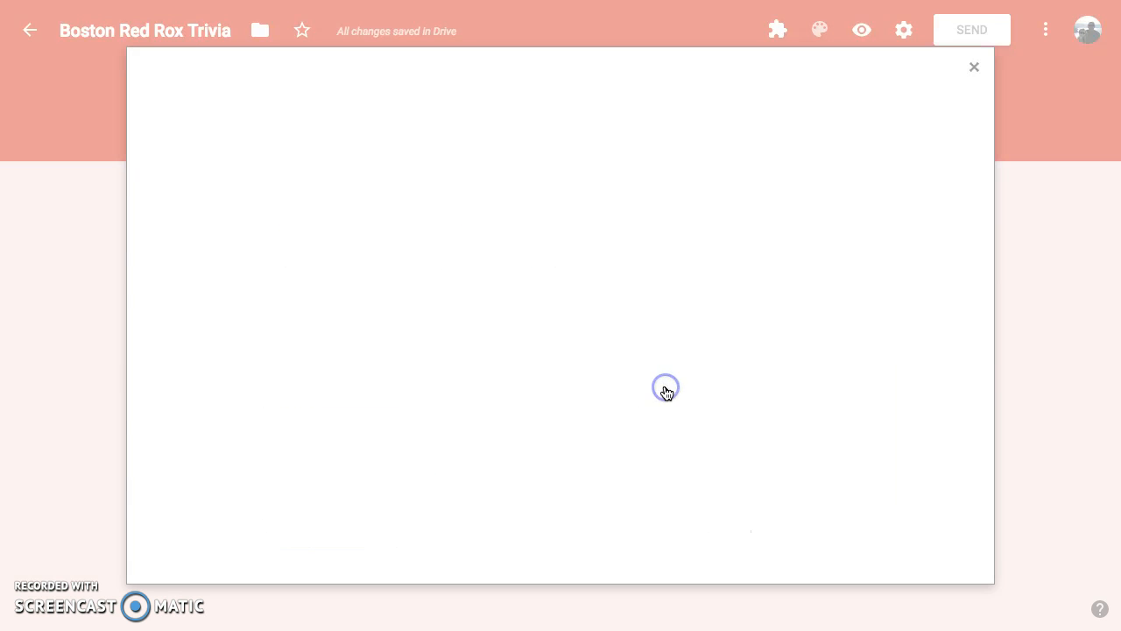
{"action": "left_click", "coordinate": [587, 360]}
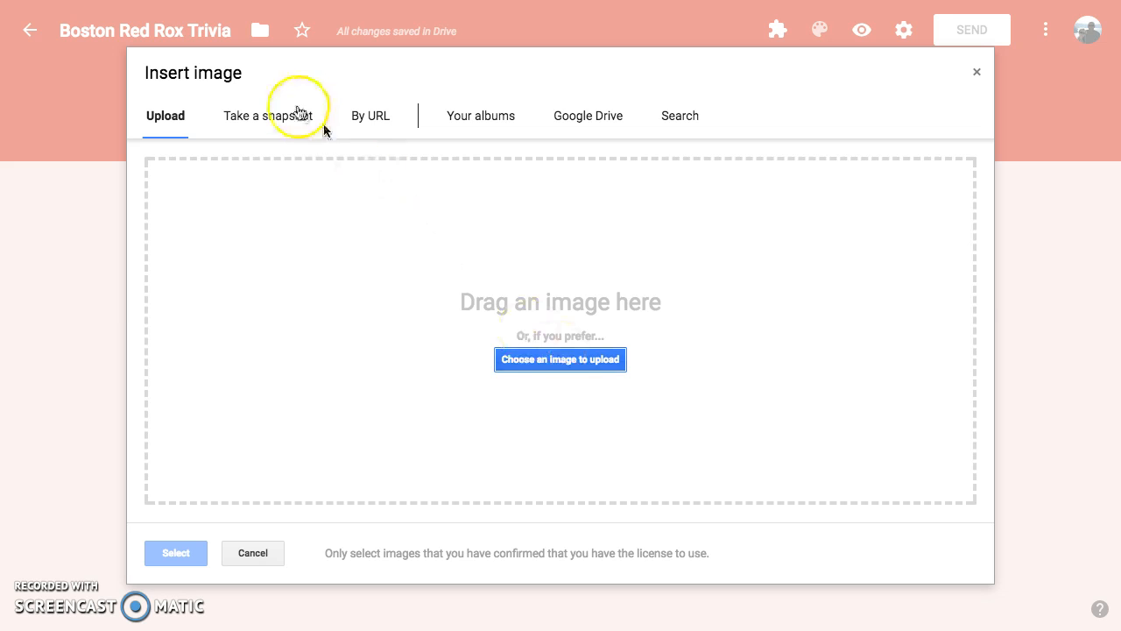
{"action": "left_click", "coordinate": [360, 118]}
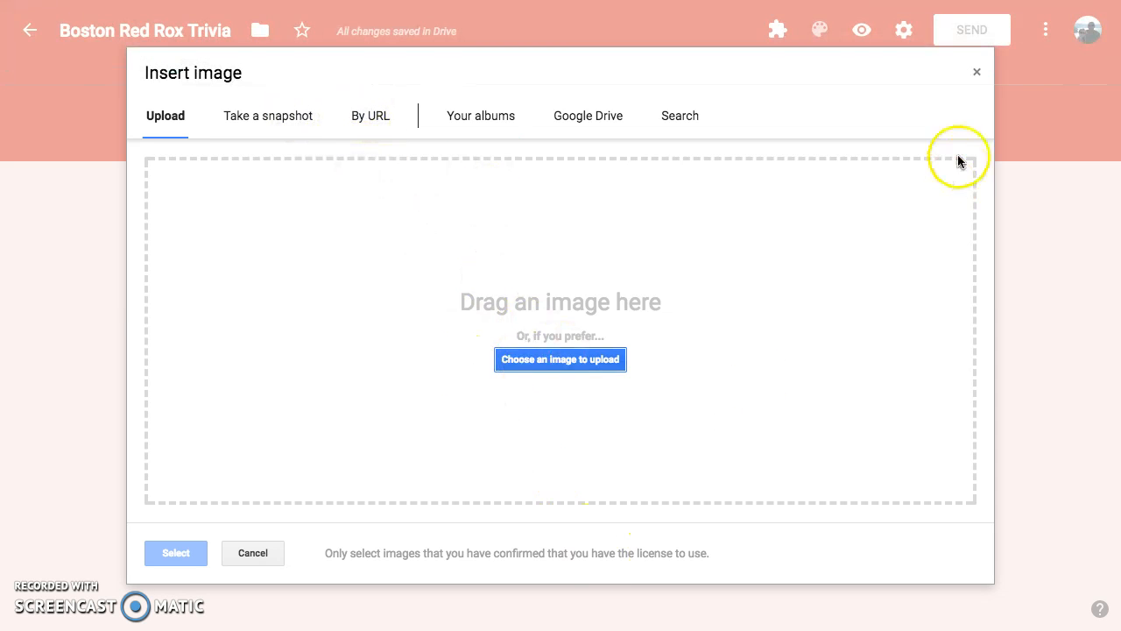
{"action": "left_click", "coordinate": [976, 72]}
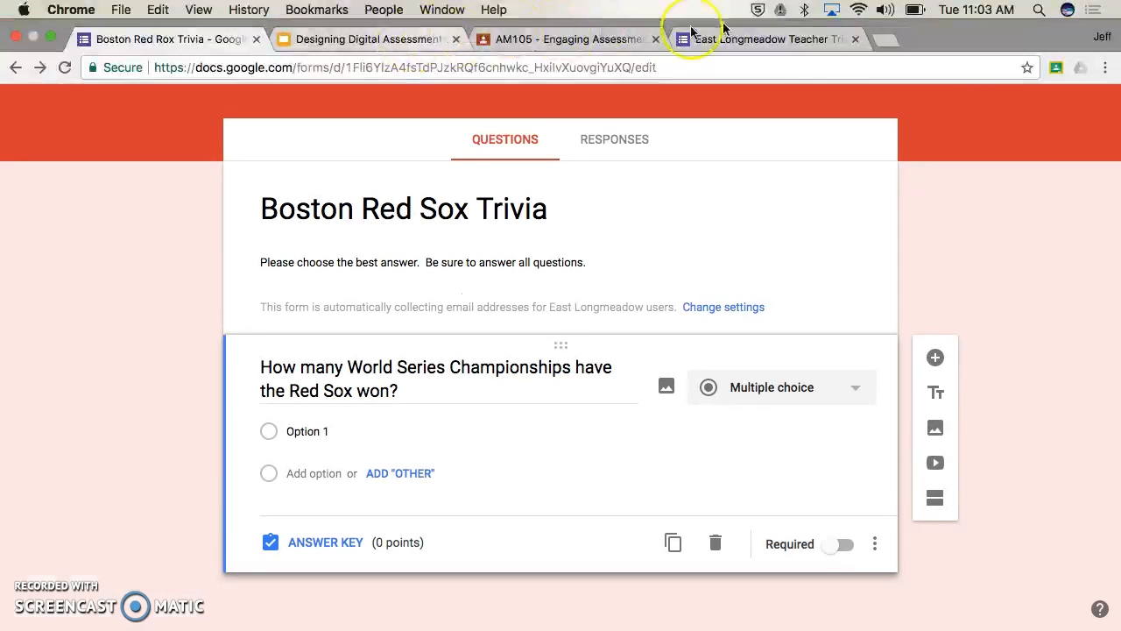
Step: Load google.com in the browser tab showing the teacher trivia form and search for "boston red sox championship"
{"action": "left_click", "coordinate": [801, 39]}
{"action": "left_click", "coordinate": [731, 68]}
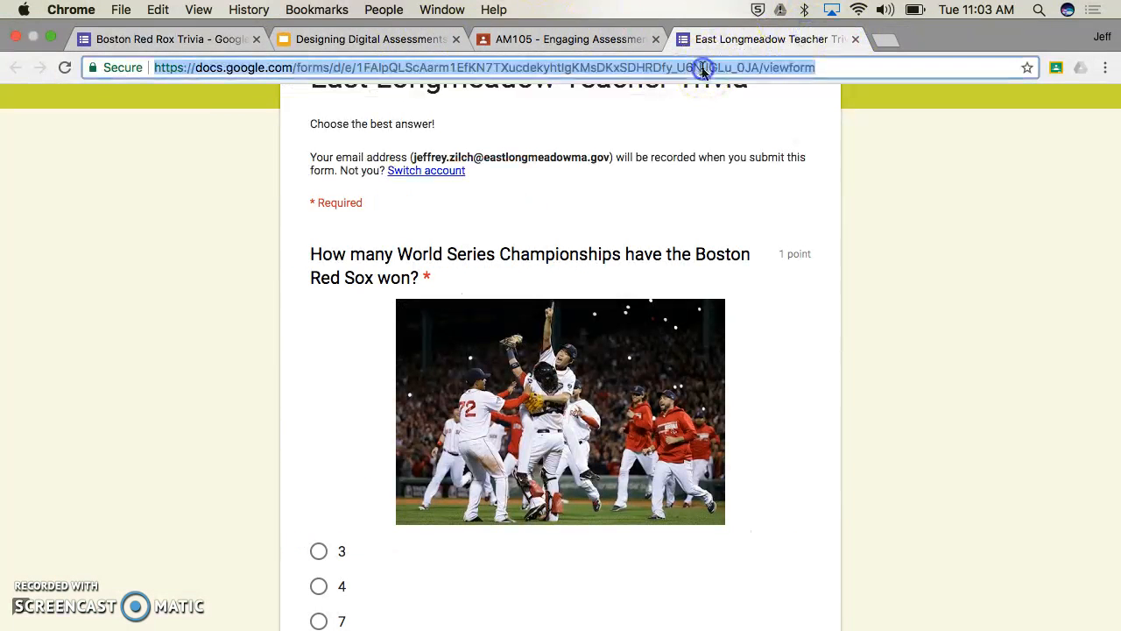
{"action": "type", "text": "google.com"}
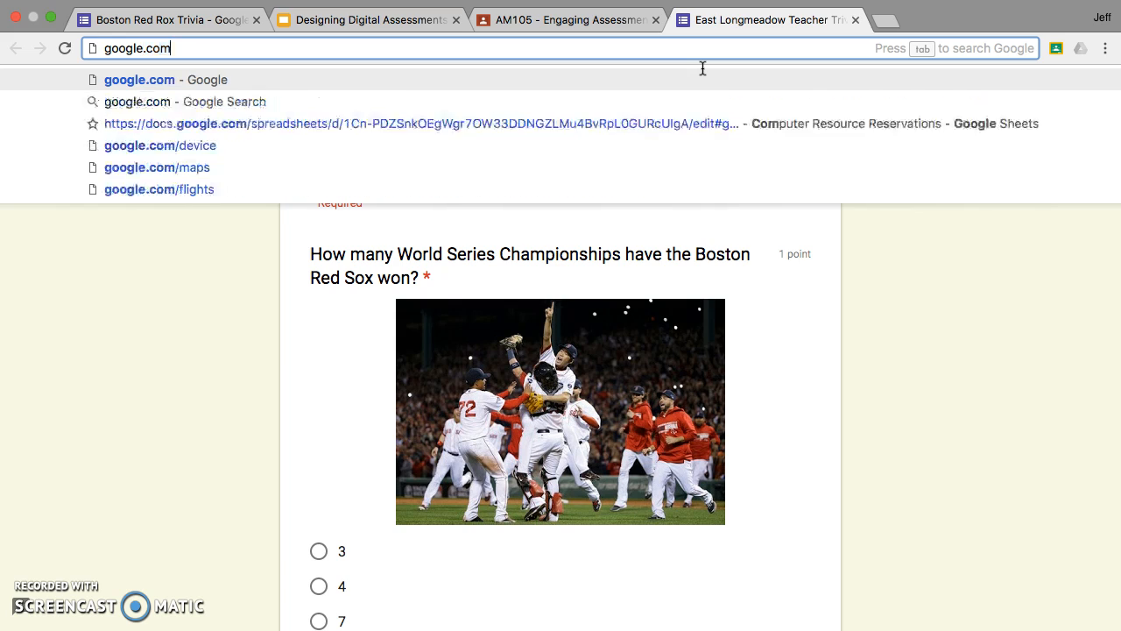
{"action": "key", "text": "Return"}
{"action": "type", "text": "boston red sox chap"}
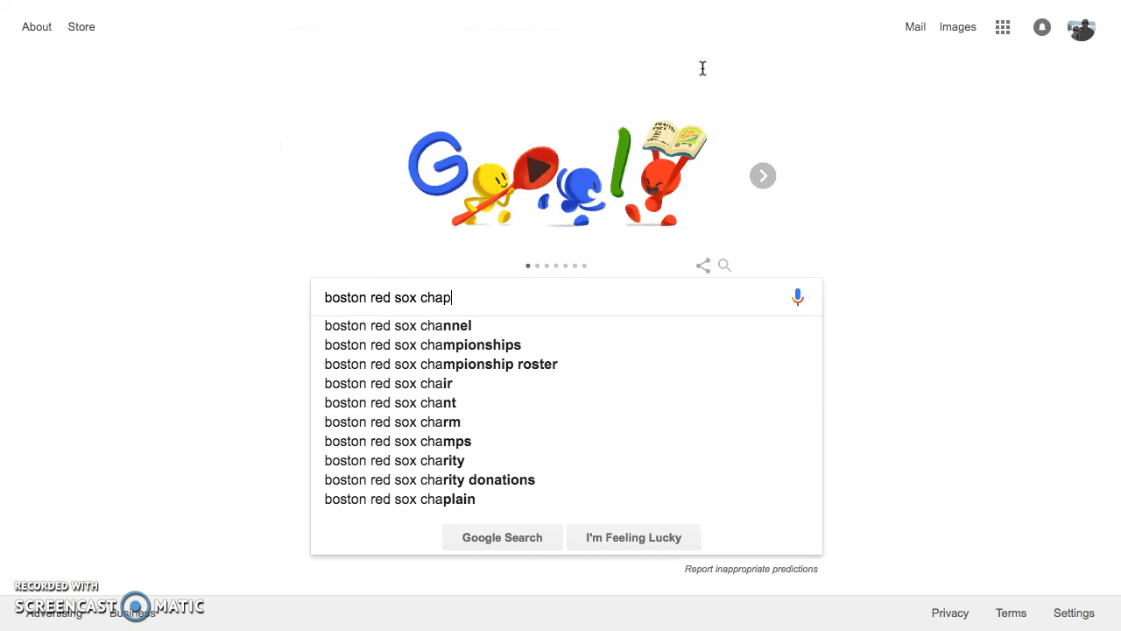
{"action": "key", "text": "BackSpace"}
{"action": "type", "text": "mpionshii"}
{"action": "key", "text": "BackSpace"}
{"action": "type", "text": "pionship"}
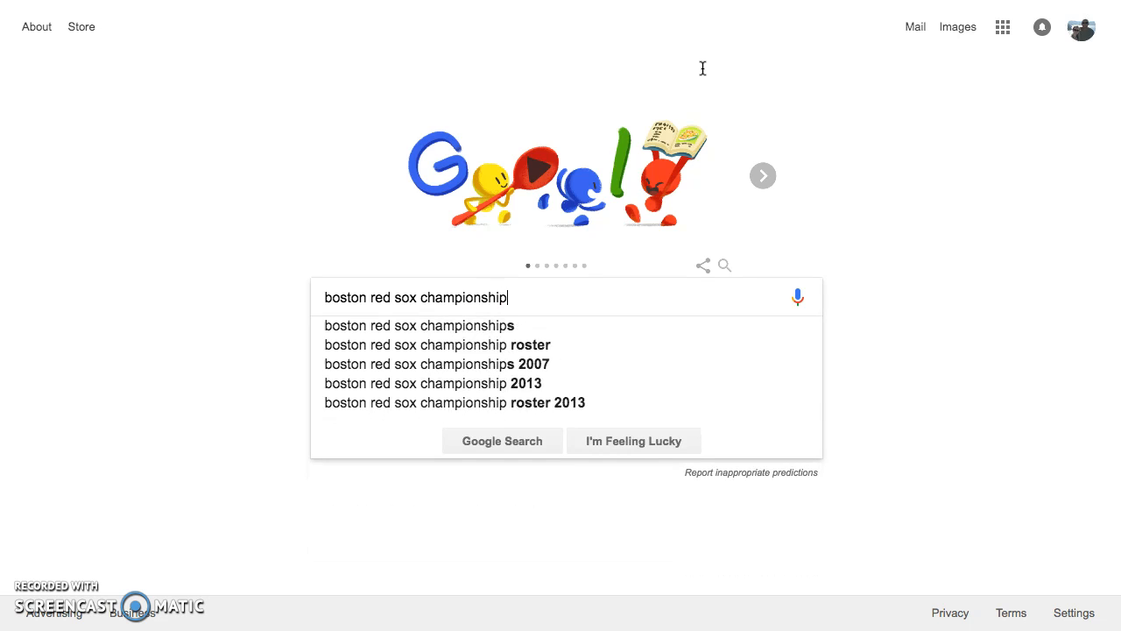
{"action": "key", "text": "Return"}
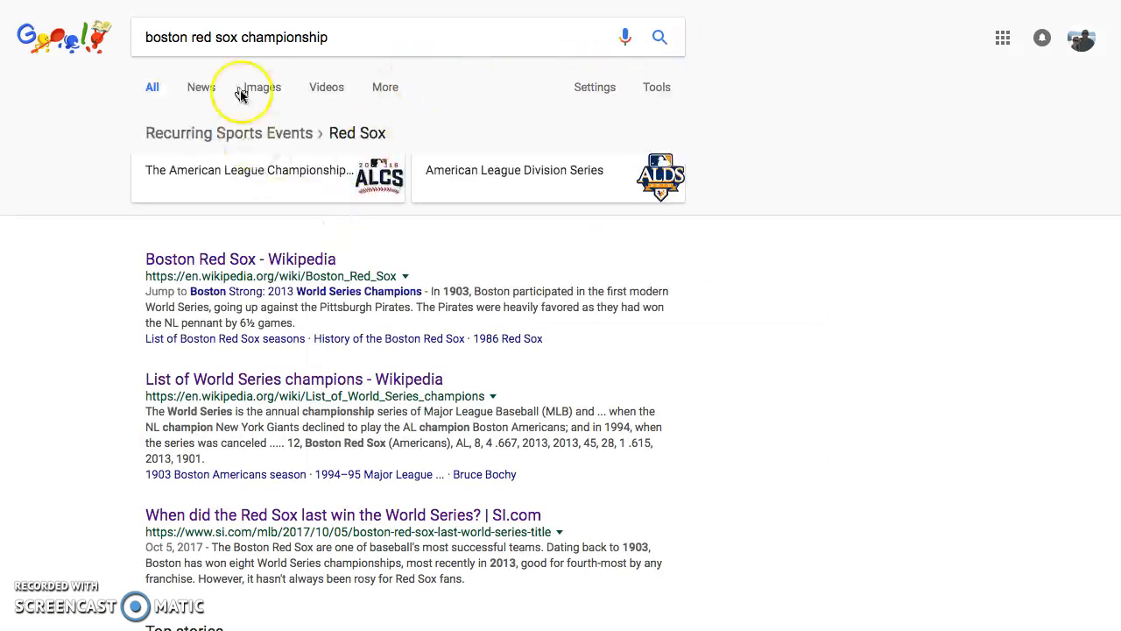
Step: Switch to the image results and visit the source page of the photo showing the players' victory huddle
{"action": "left_click", "coordinate": [255, 95]}
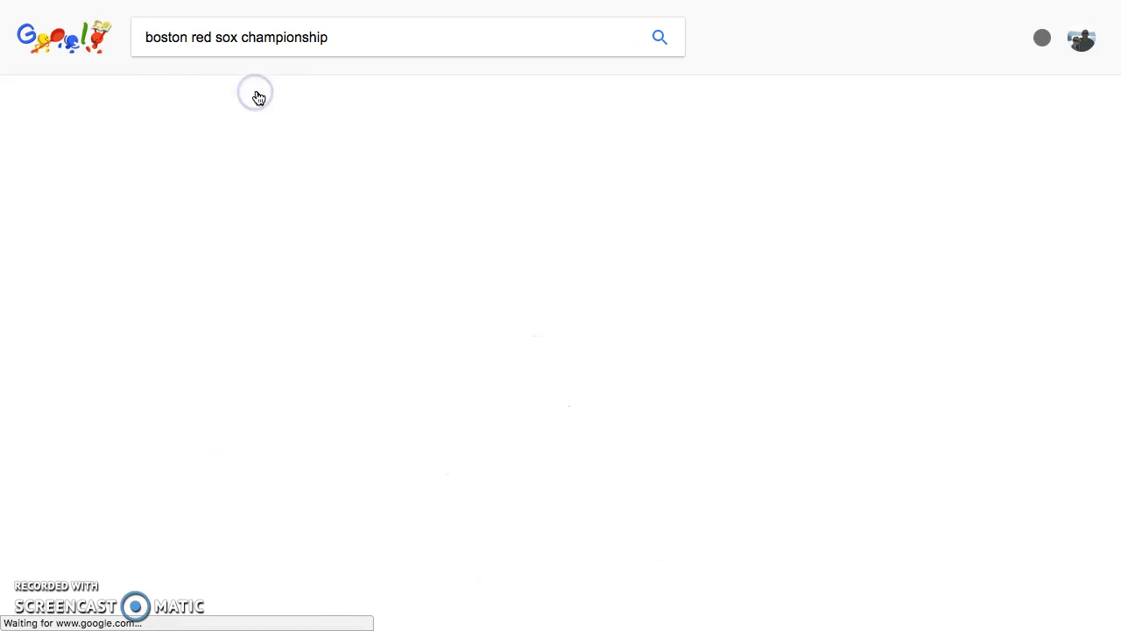
{"action": "left_click", "coordinate": [265, 225]}
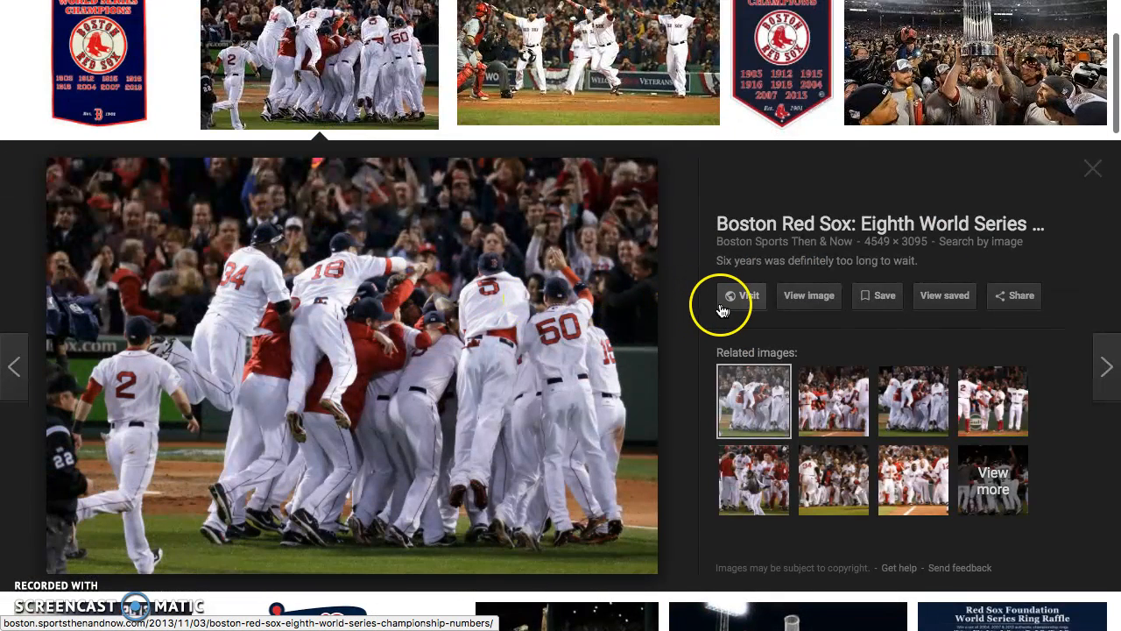
{"action": "left_click", "coordinate": [734, 300]}
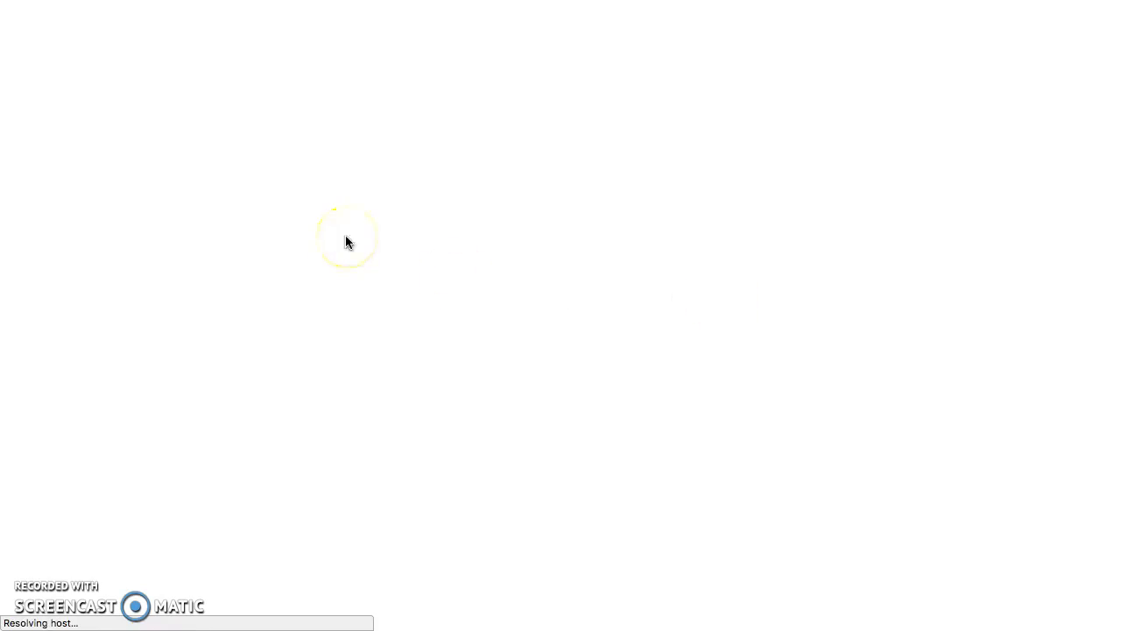
Step: Save the article's team celebration photo to the Desktop as a JPEG image named "Red Sox"
{"action": "scroll", "coordinate": [367, 394], "scroll_direction": "down", "scroll_amount": 1}
{"action": "scroll", "coordinate": [367, 391], "scroll_direction": "down", "scroll_amount": 7}
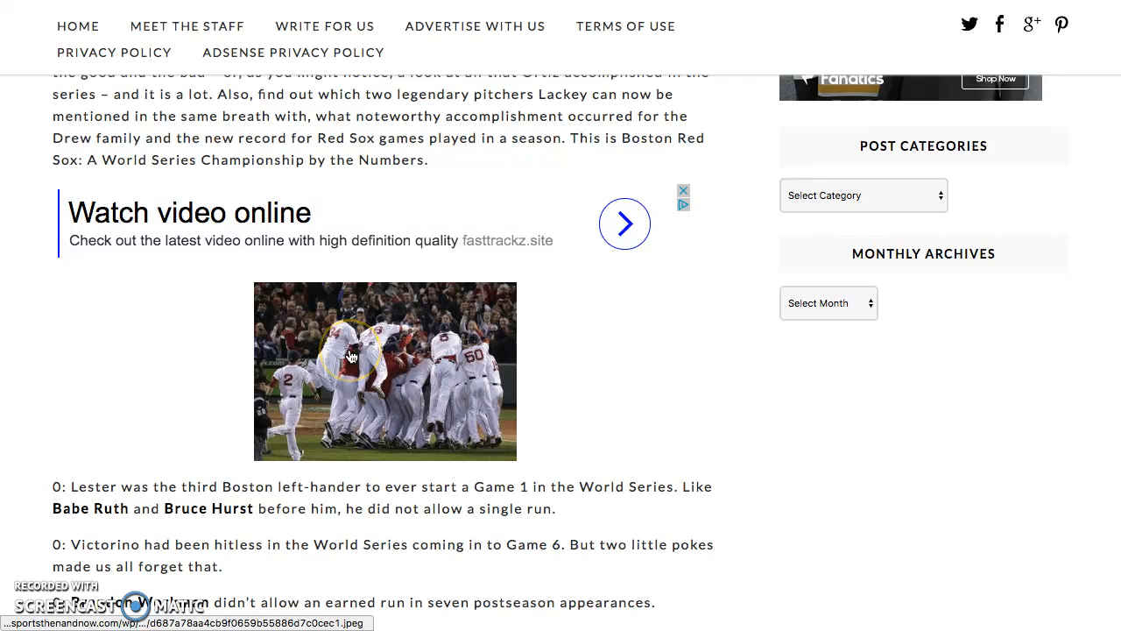
{"action": "right_click", "coordinate": [351, 349]}
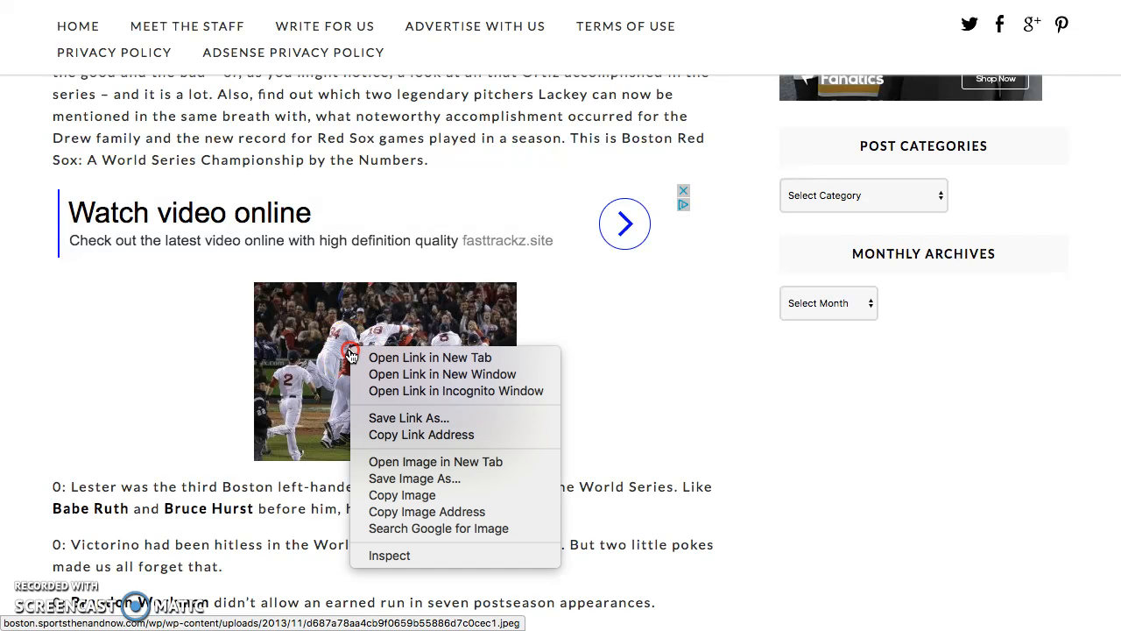
{"action": "left_click", "coordinate": [413, 478]}
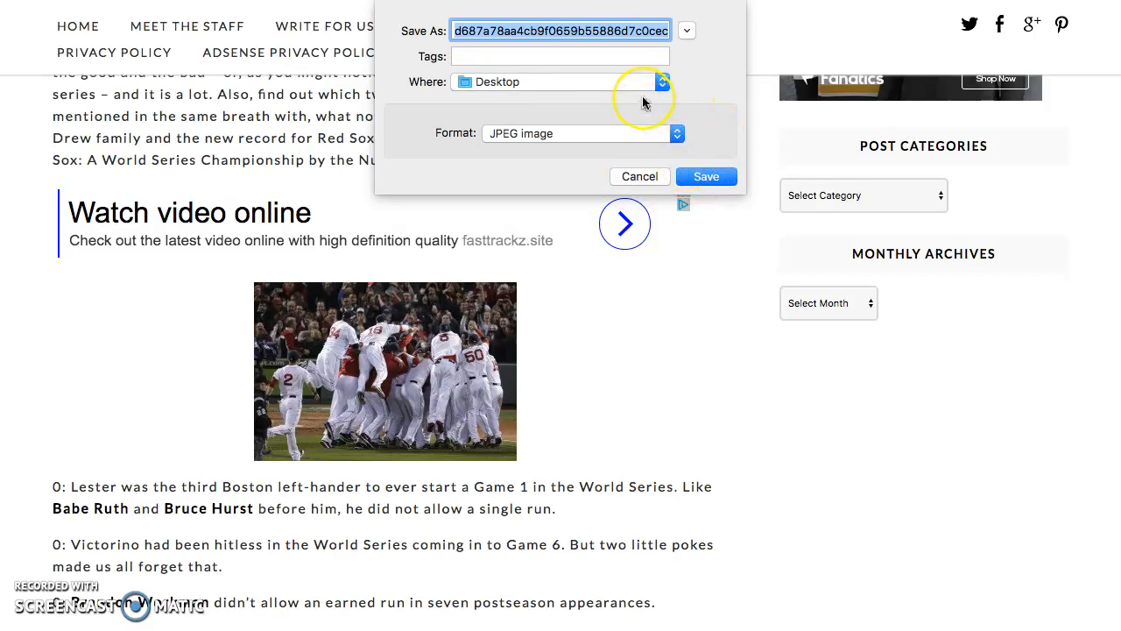
{"action": "type", "text": "Red Sox"}
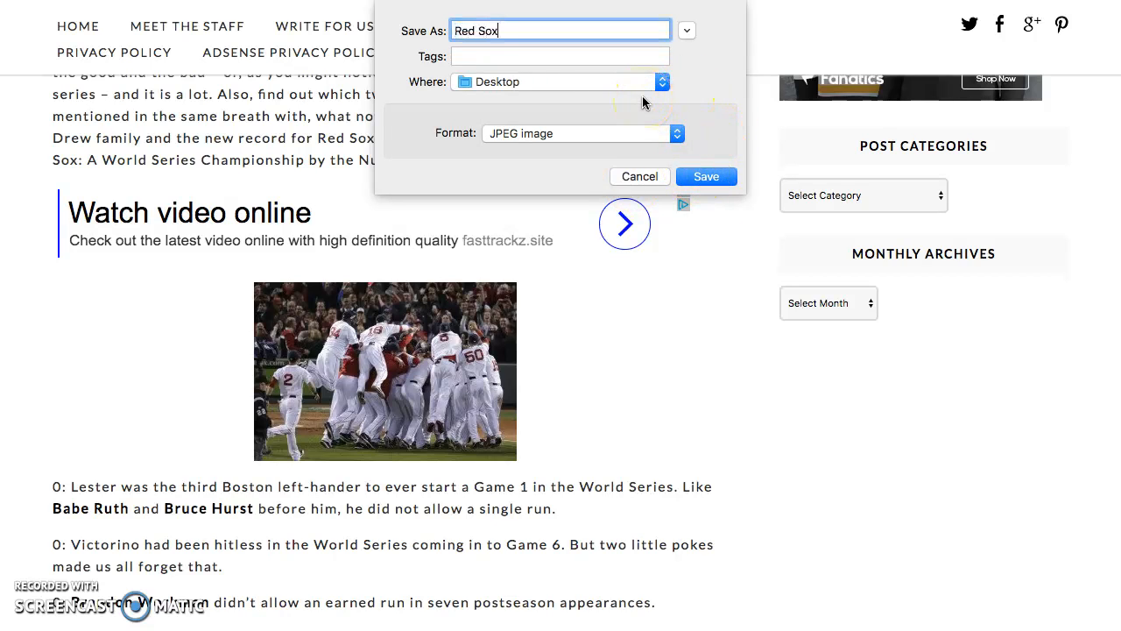
{"action": "left_click", "coordinate": [706, 176]}
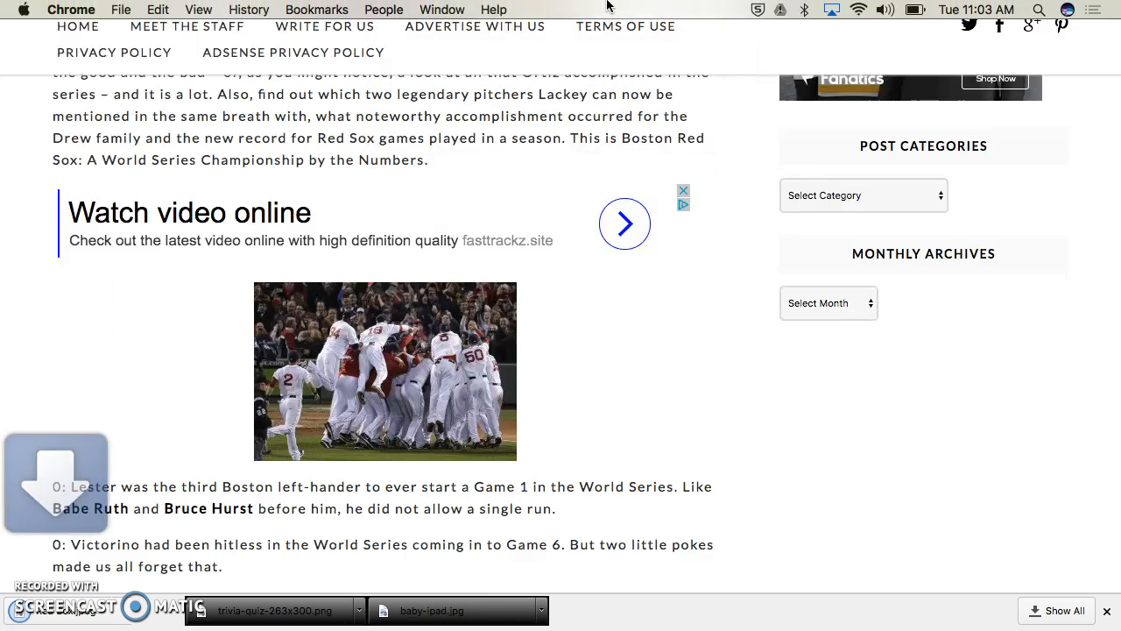
{"action": "left_click", "coordinate": [565, 39]}
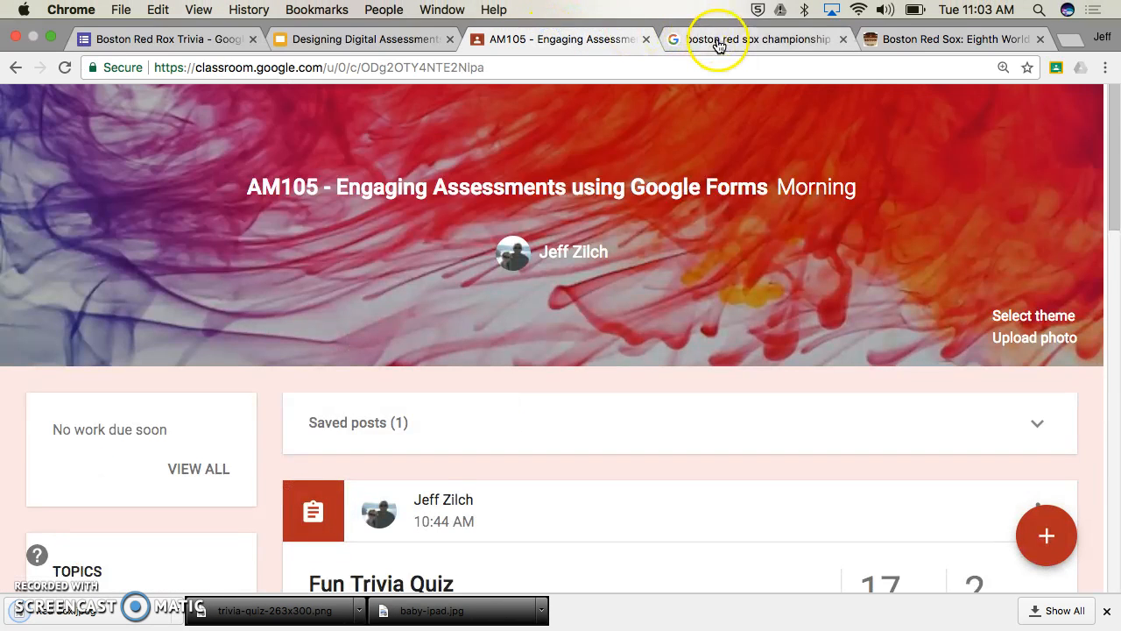
{"action": "scroll", "coordinate": [546, 260], "scroll_direction": "down", "scroll_amount": 3}
{"action": "scroll", "coordinate": [545, 255], "scroll_direction": "up", "scroll_amount": 3}
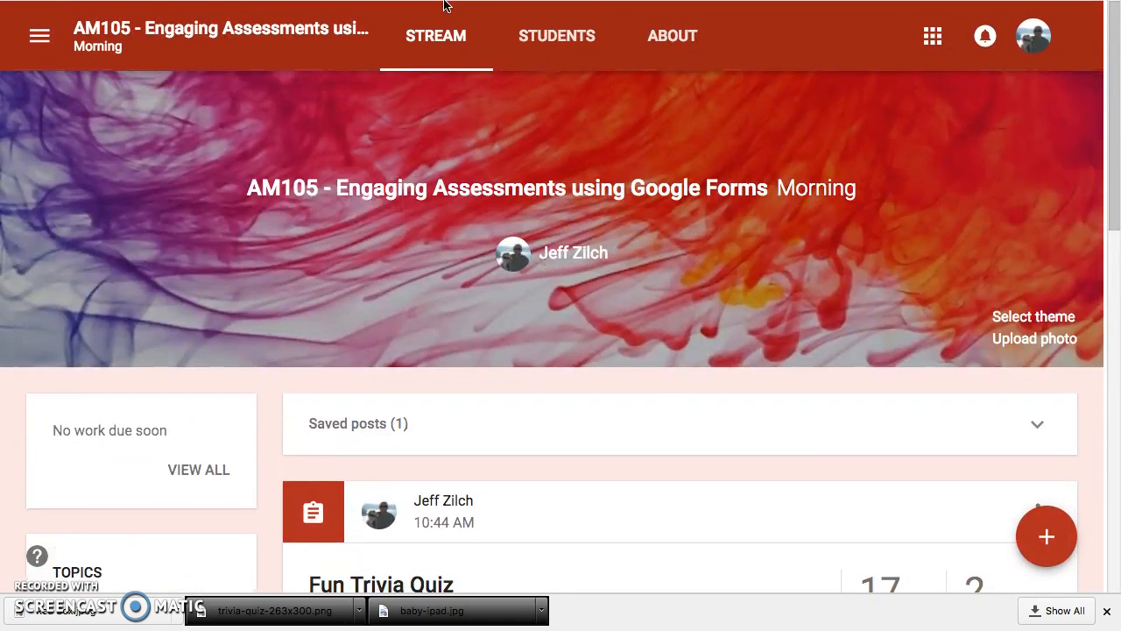
Step: Return to the Boston Red Rox Trivia form and upload the saved Red Sox image from the Desktop into the World Series question
{"action": "mouse_move", "coordinate": [400, 10]}
{"action": "left_click", "coordinate": [173, 40]}
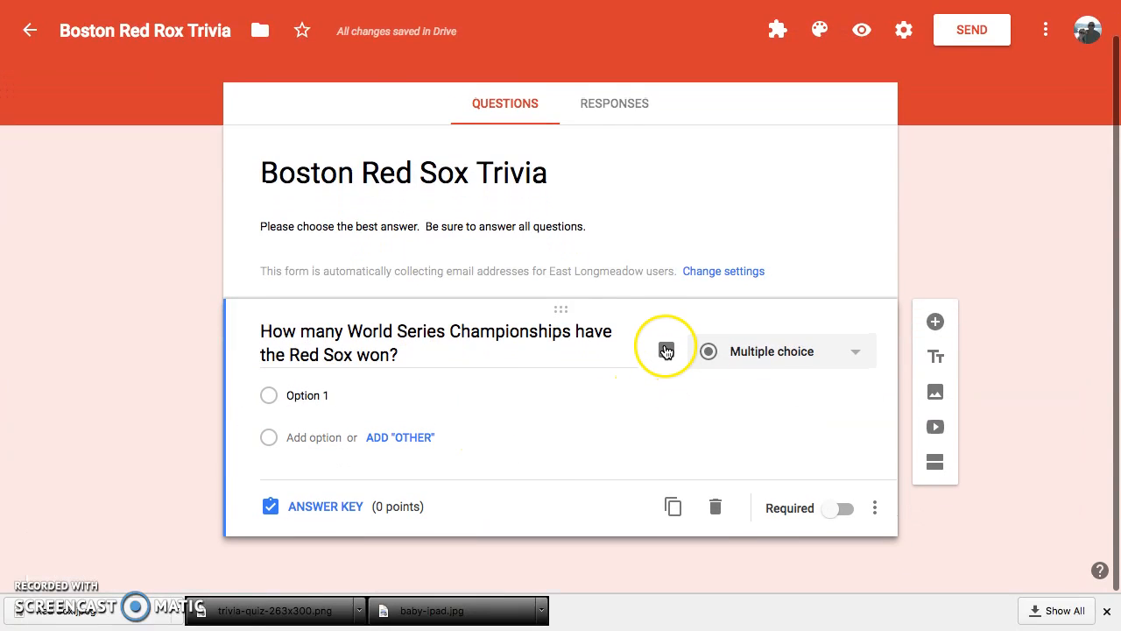
{"action": "left_click", "coordinate": [666, 350]}
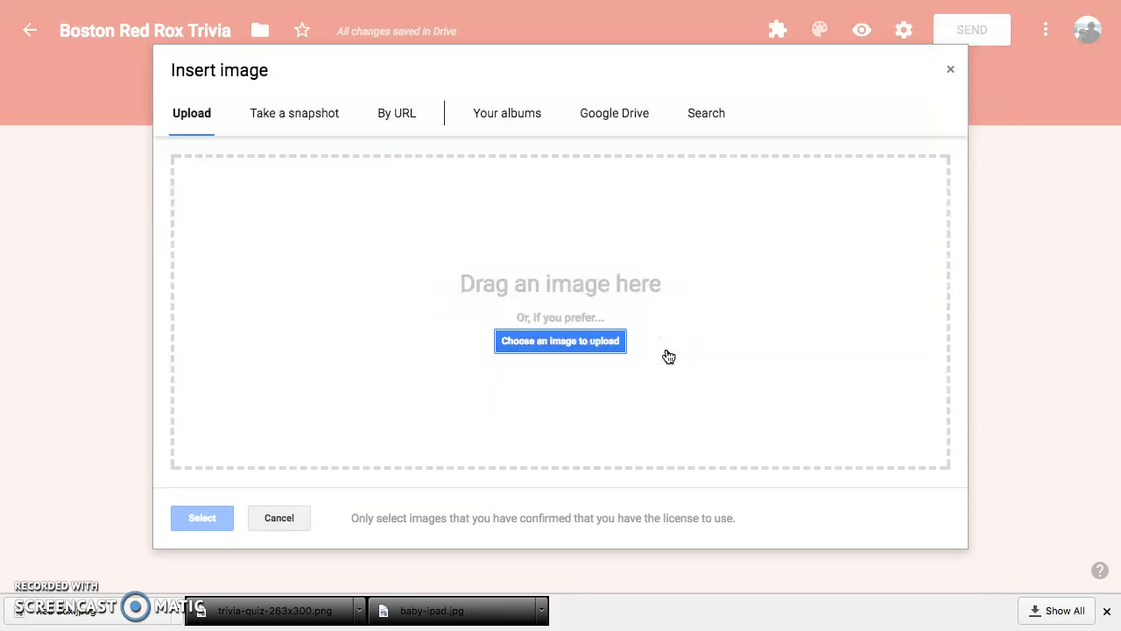
{"action": "left_click", "coordinate": [594, 341]}
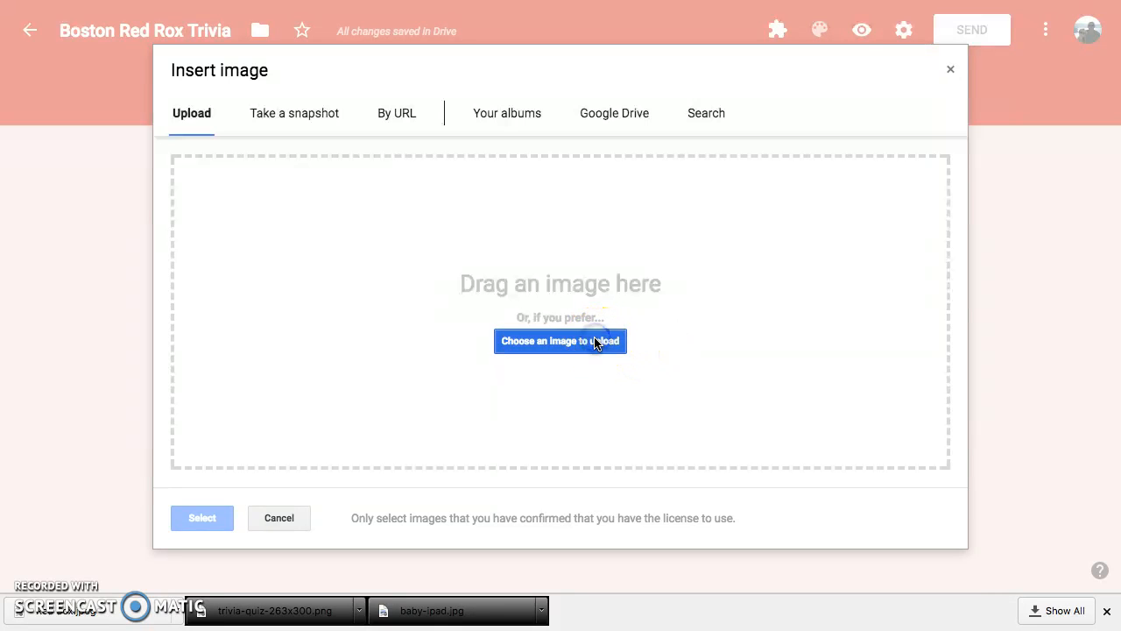
{"action": "scroll", "coordinate": [590, 218], "scroll_direction": "down", "scroll_amount": 5}
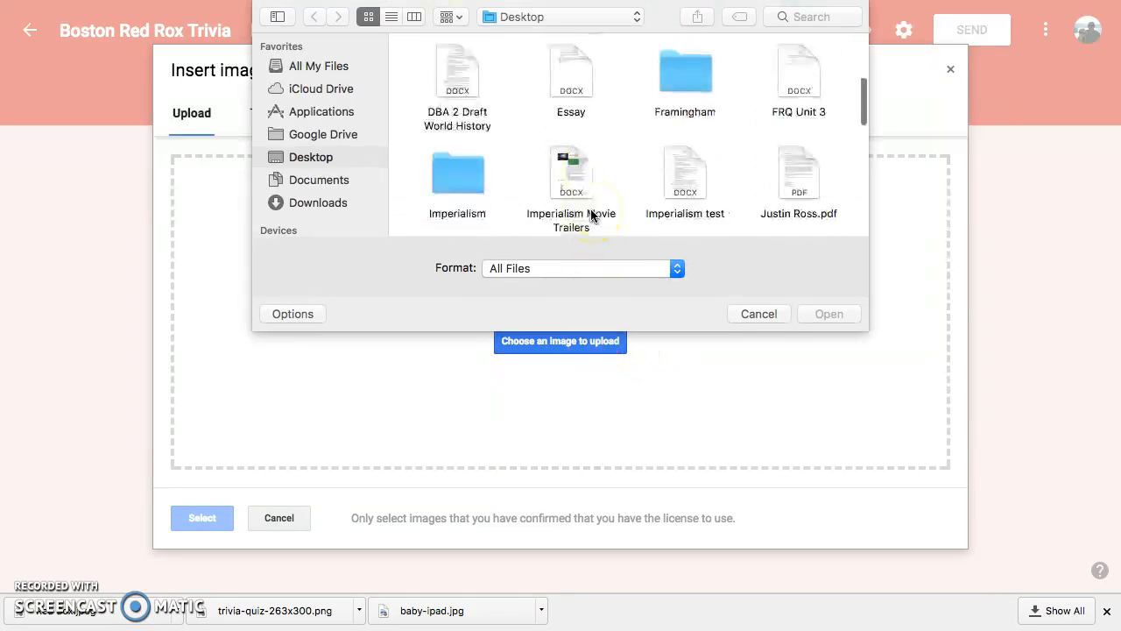
{"action": "scroll", "coordinate": [590, 214], "scroll_direction": "down", "scroll_amount": 2}
{"action": "scroll", "coordinate": [635, 175], "scroll_direction": "down", "scroll_amount": 2}
{"action": "double_click", "coordinate": [683, 166]}
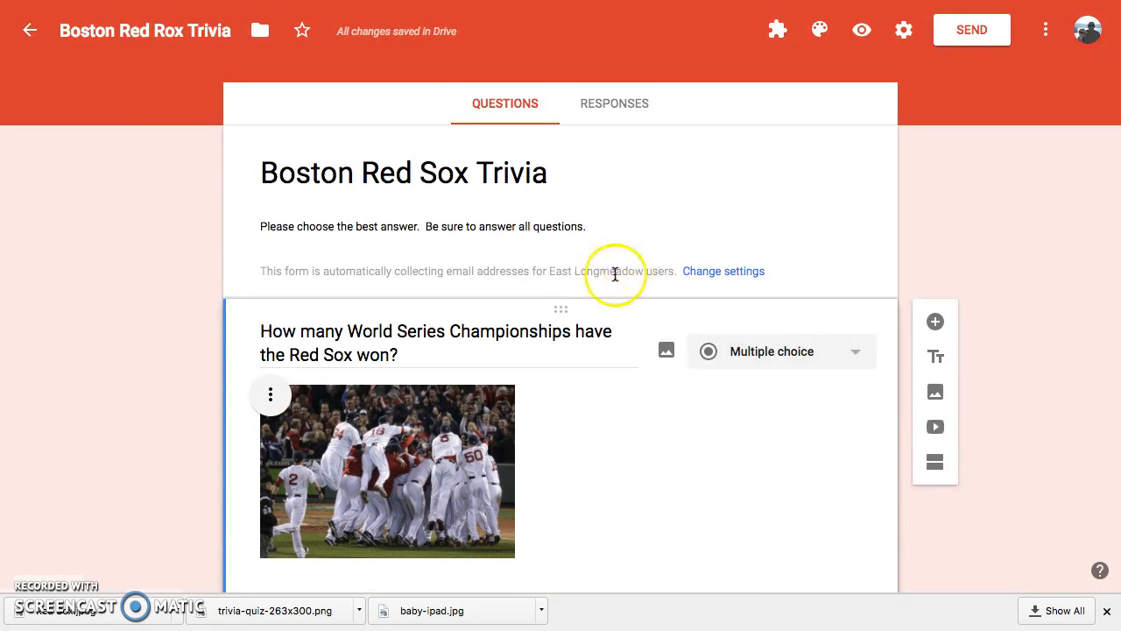
Step: Enlarge the question's team photo proportionally to over half the question's width and center-align it
{"action": "left_click", "coordinate": [440, 428]}
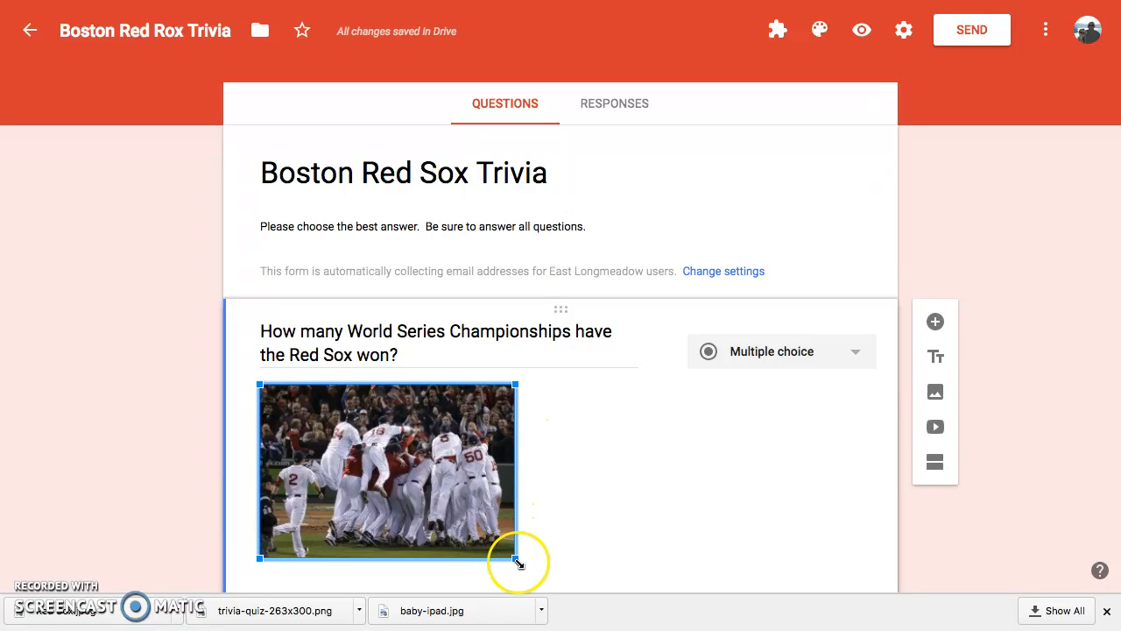
{"action": "left_click_drag", "start_coordinate": [515, 558], "coordinate": [624, 592]}
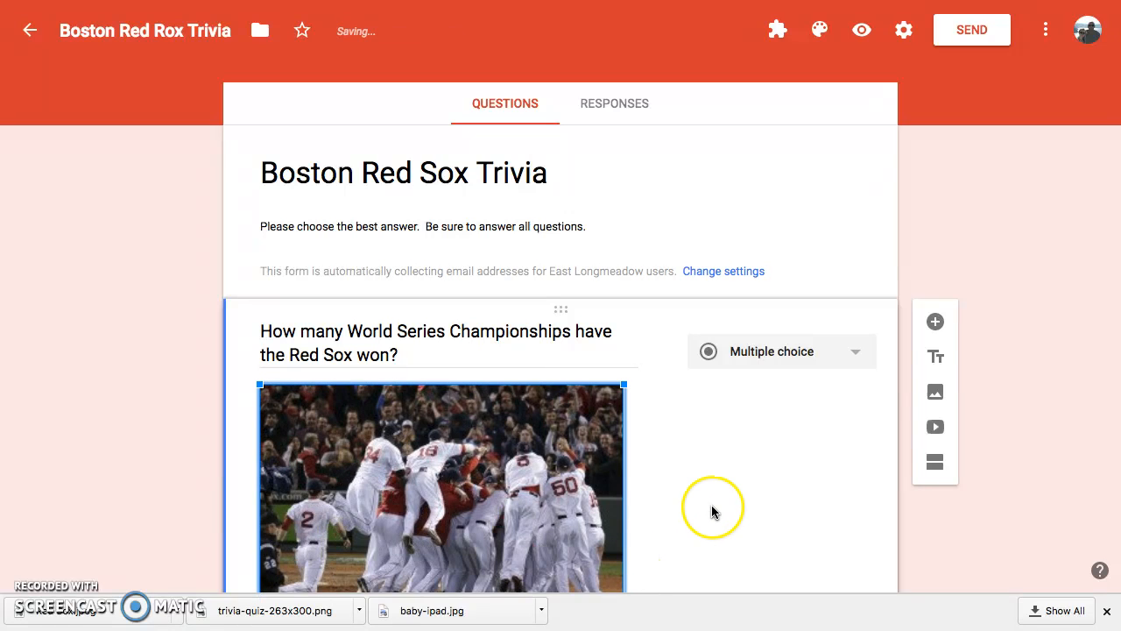
{"action": "scroll", "coordinate": [628, 465], "scroll_direction": "down", "scroll_amount": 1}
{"action": "scroll", "coordinate": [627, 470], "scroll_direction": "down", "scroll_amount": 2}
{"action": "left_click", "coordinate": [666, 450]}
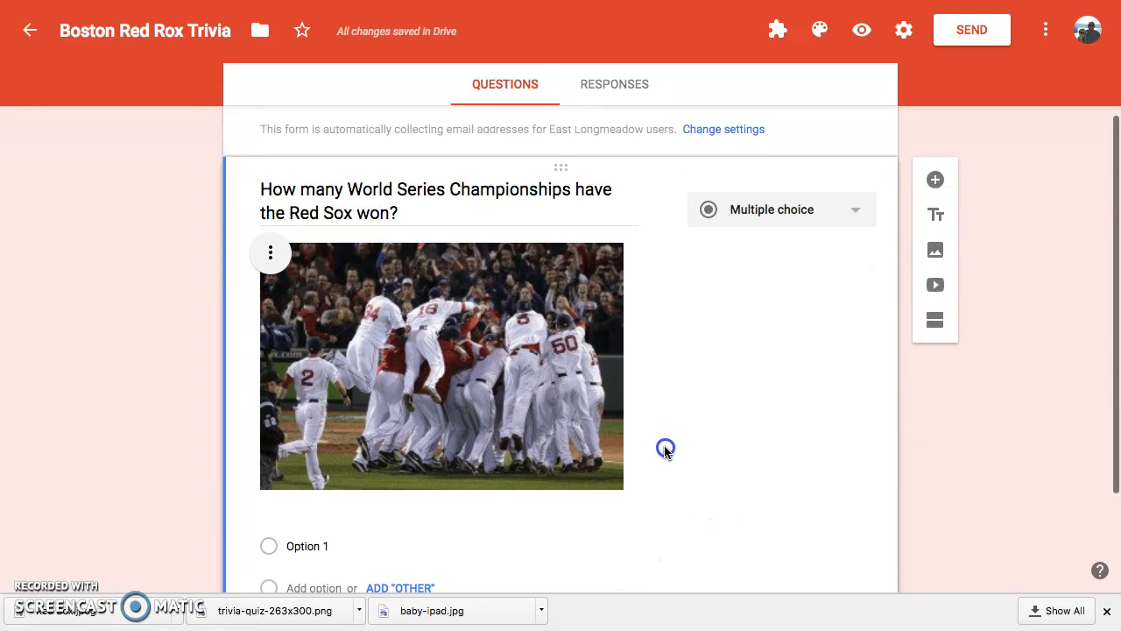
{"action": "left_click", "coordinate": [269, 255]}
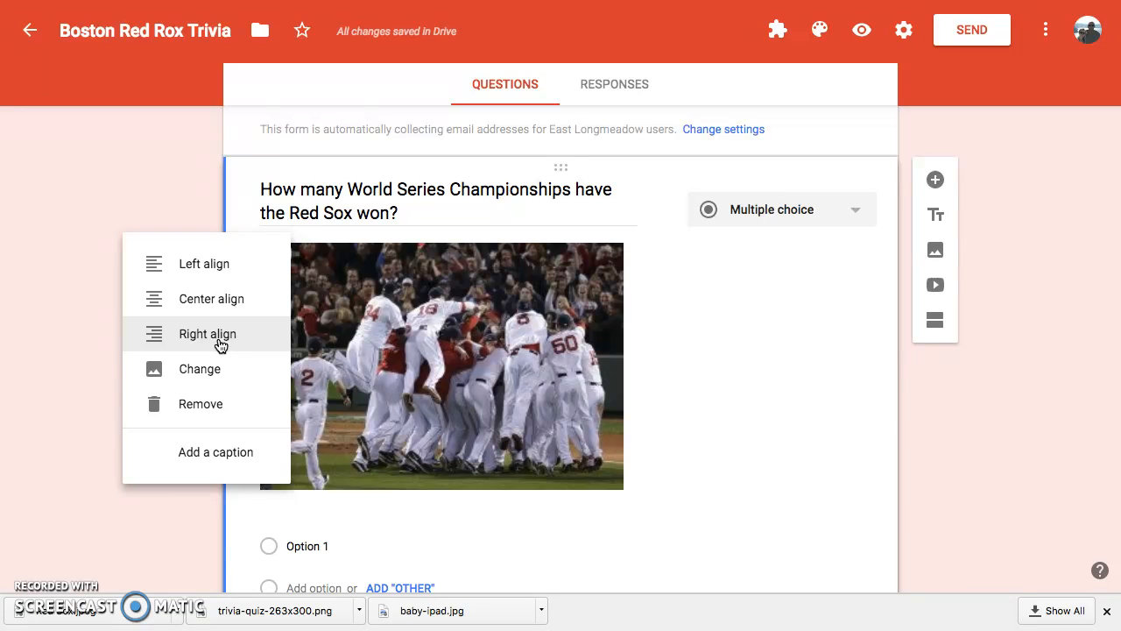
{"action": "left_click", "coordinate": [216, 298]}
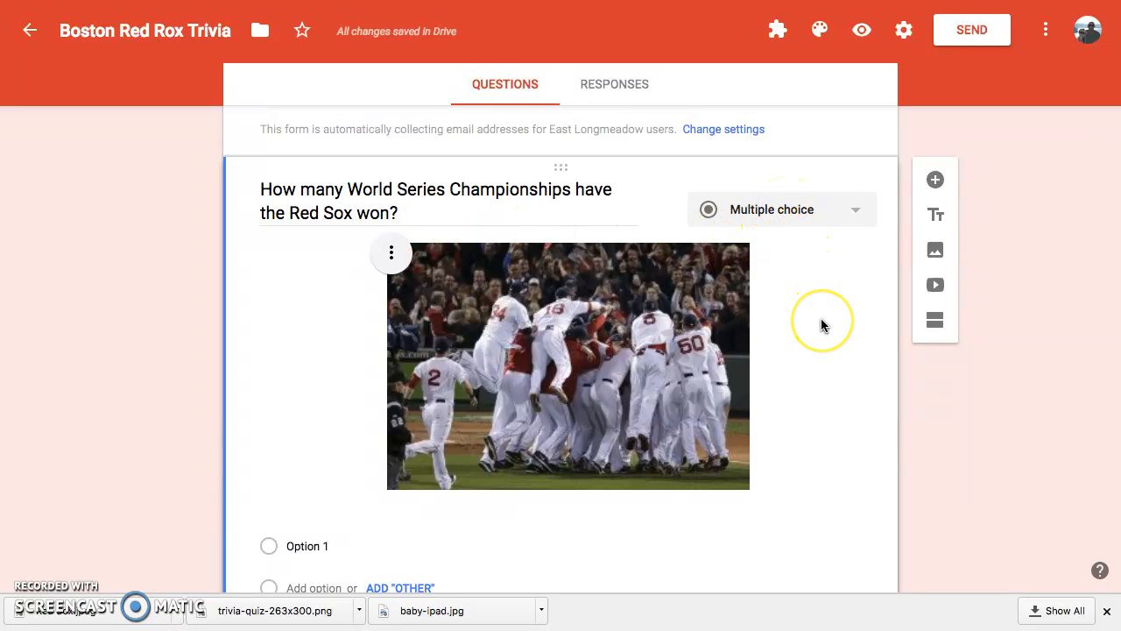
Step: Enter 3, 4, 7 and 8 as the answer options of the World Series question
{"action": "scroll", "coordinate": [821, 325], "scroll_direction": "down", "scroll_amount": 3}
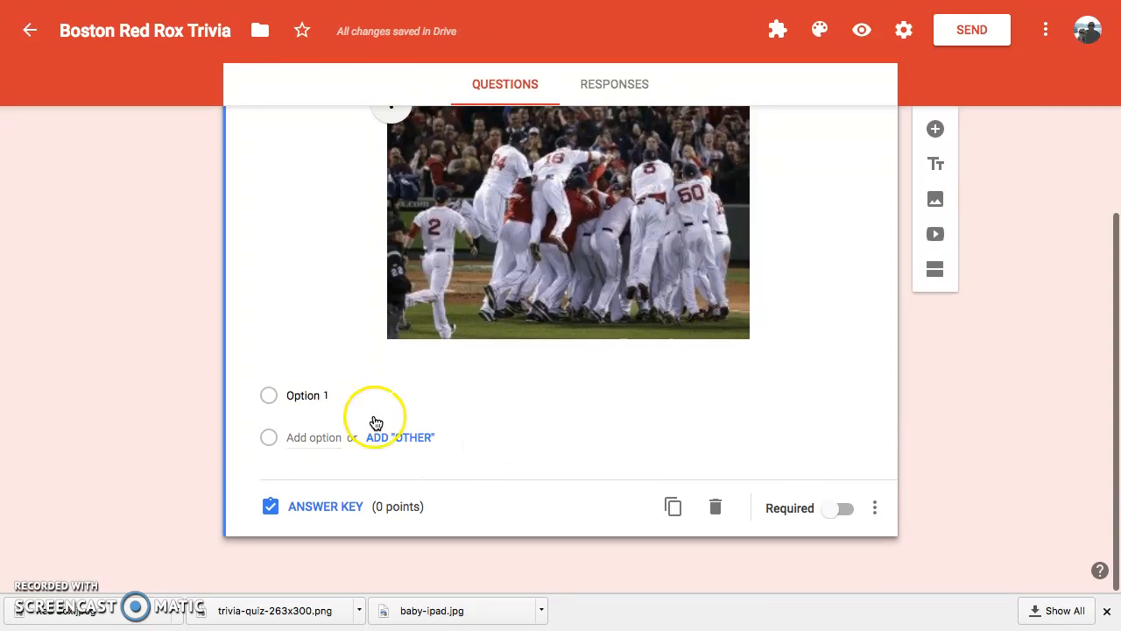
{"action": "left_click", "coordinate": [308, 394]}
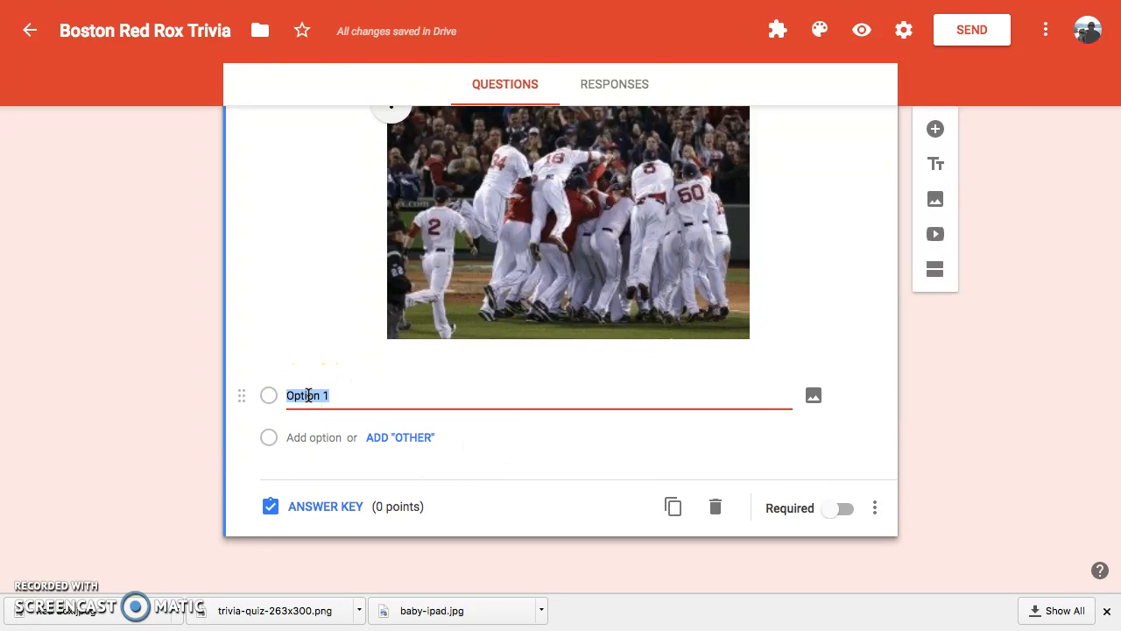
{"action": "left_click", "coordinate": [304, 437]}
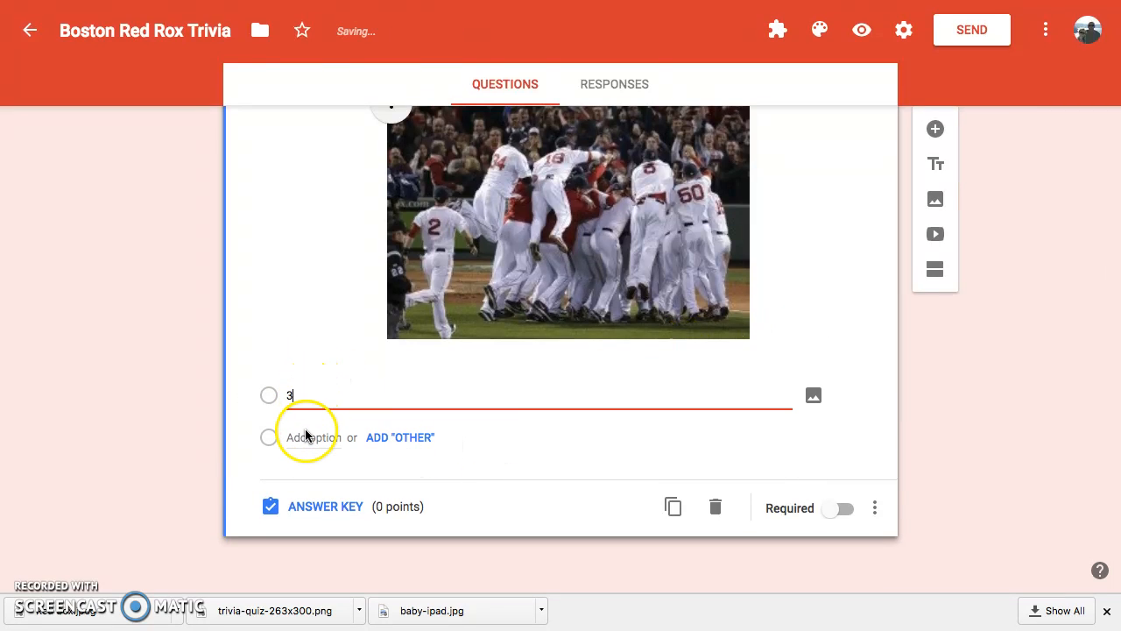
{"action": "type", "text": "4"}
{"action": "left_click", "coordinate": [297, 479]}
{"action": "type", "text": "7"}
{"action": "left_click", "coordinate": [296, 520]}
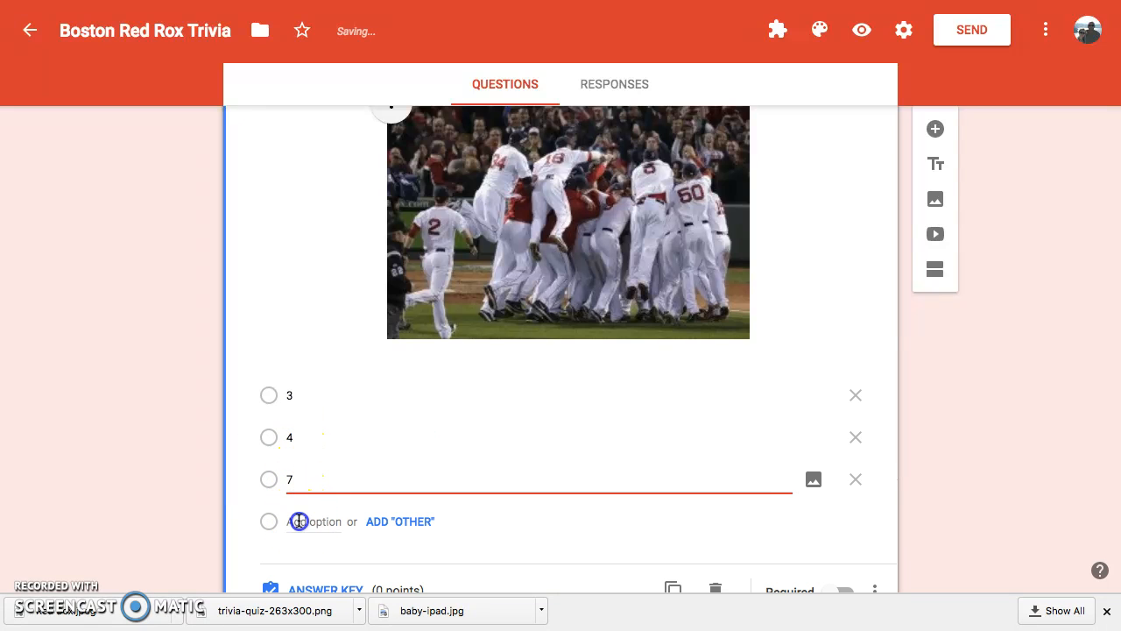
{"action": "type", "text": "8"}
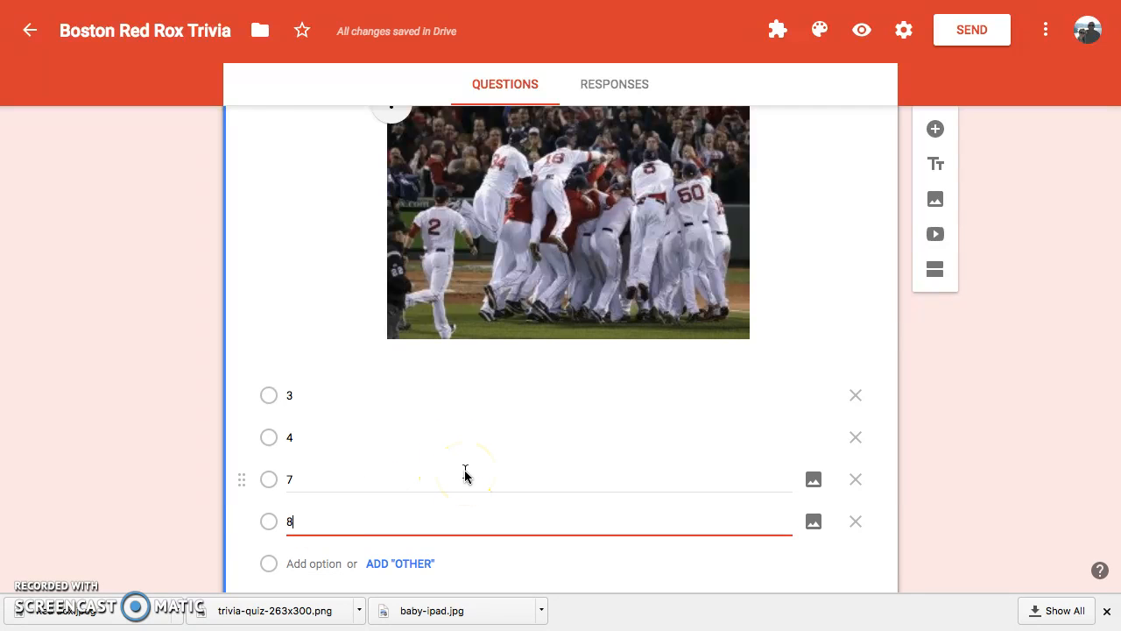
{"action": "left_click", "coordinate": [330, 355]}
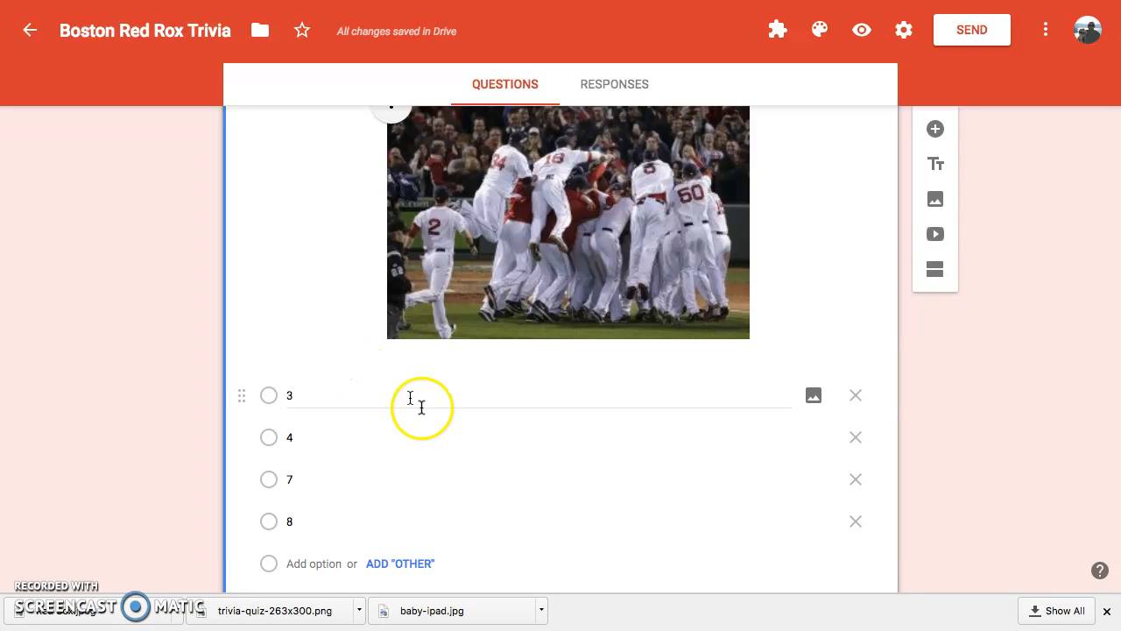
Step: Make the World Series Championships question required
{"action": "scroll", "coordinate": [425, 410], "scroll_direction": "down", "scroll_amount": 2}
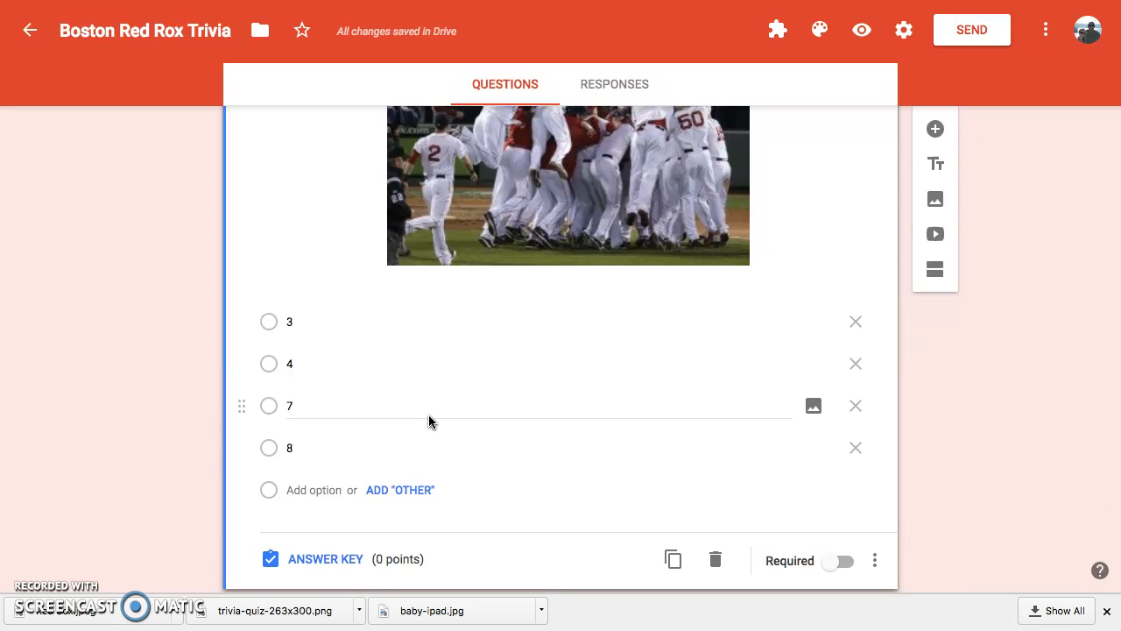
{"action": "scroll", "coordinate": [429, 422], "scroll_direction": "down", "scroll_amount": 1}
{"action": "scroll", "coordinate": [429, 422], "scroll_direction": "up", "scroll_amount": 2}
{"action": "scroll", "coordinate": [429, 422], "scroll_direction": "down", "scroll_amount": 1}
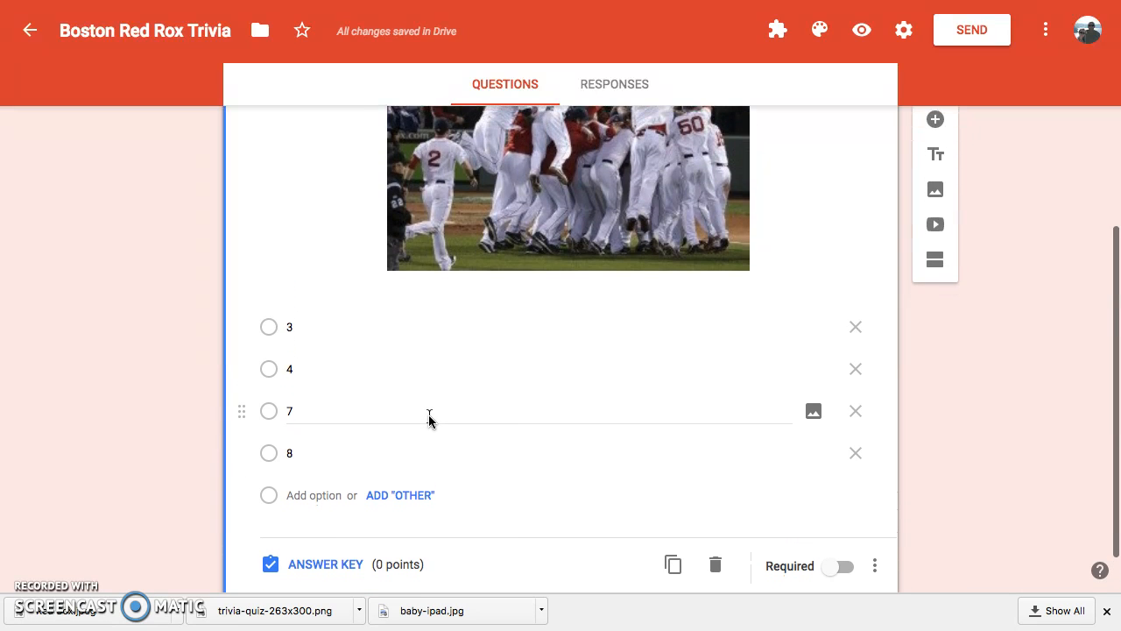
{"action": "scroll", "coordinate": [429, 419], "scroll_direction": "up", "scroll_amount": 7}
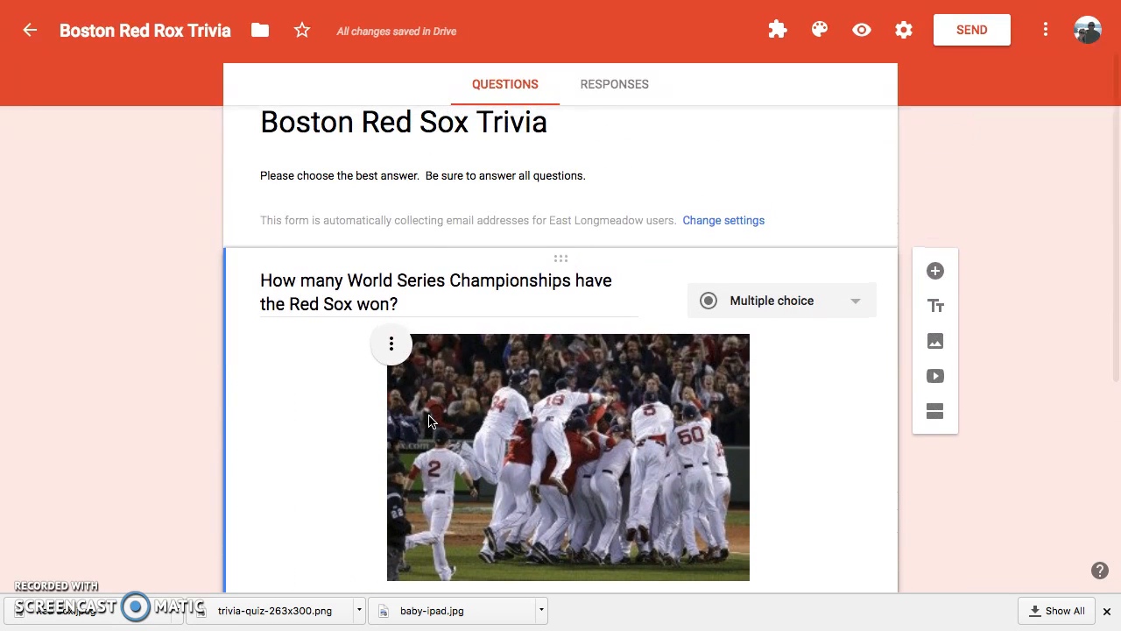
{"action": "scroll", "coordinate": [428, 421], "scroll_direction": "down", "scroll_amount": 2}
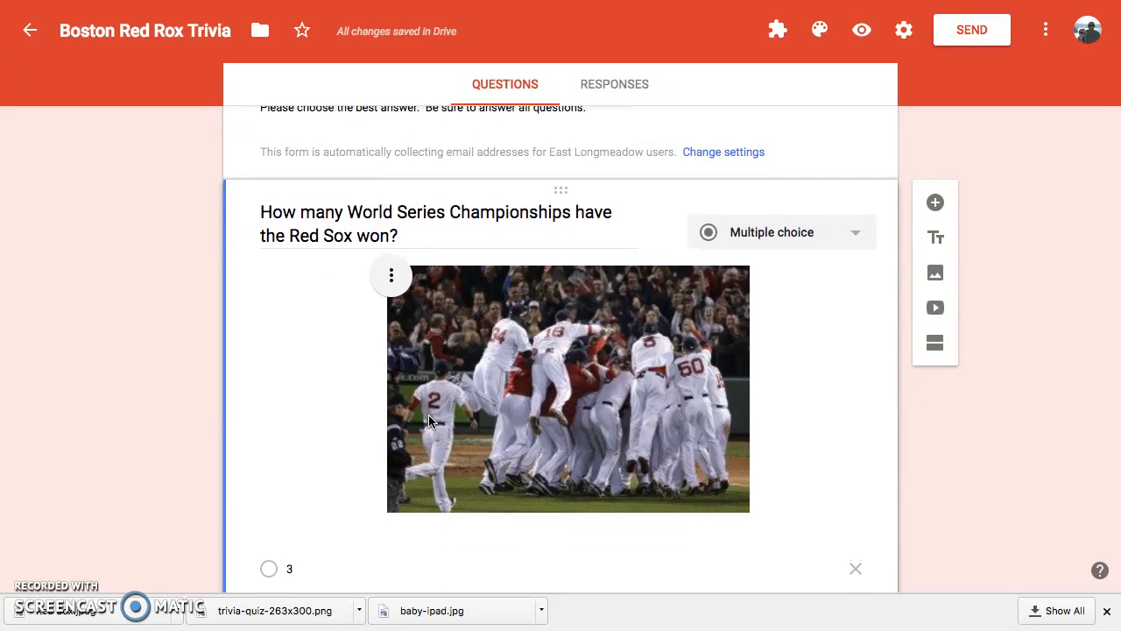
{"action": "scroll", "coordinate": [428, 422], "scroll_direction": "down", "scroll_amount": 5}
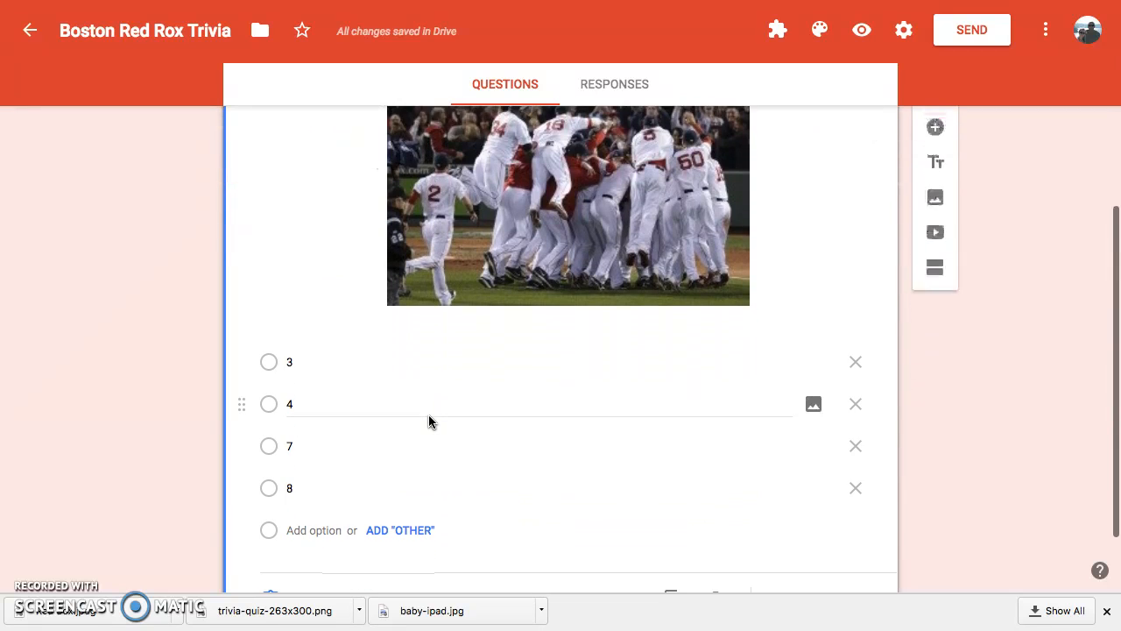
{"action": "scroll", "coordinate": [429, 421], "scroll_direction": "down", "scroll_amount": 2}
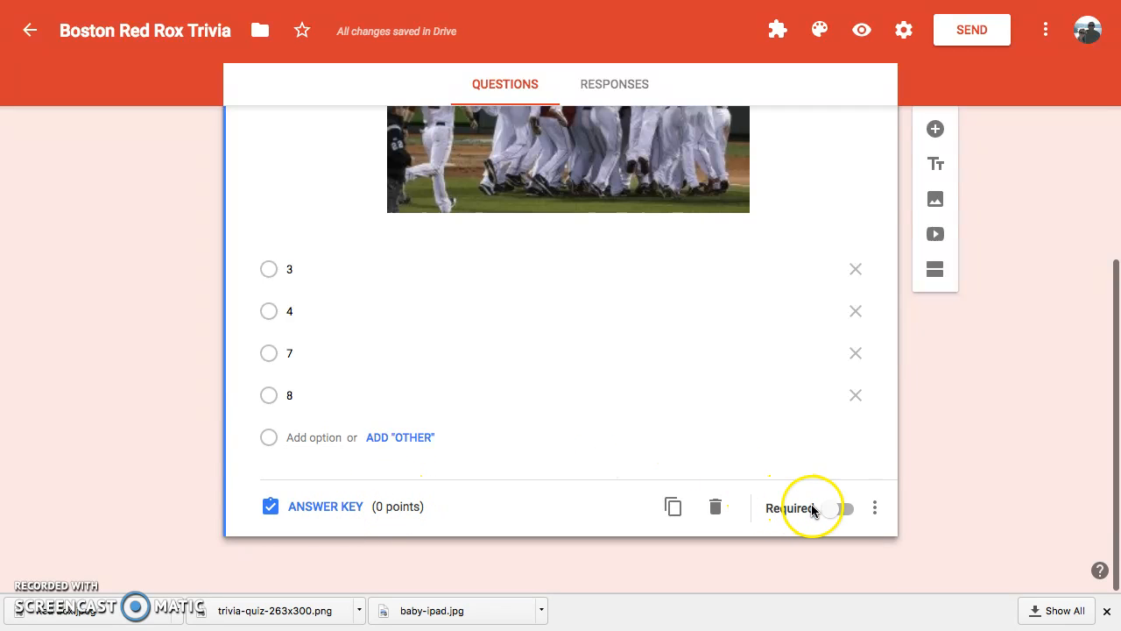
{"action": "left_click", "coordinate": [843, 508]}
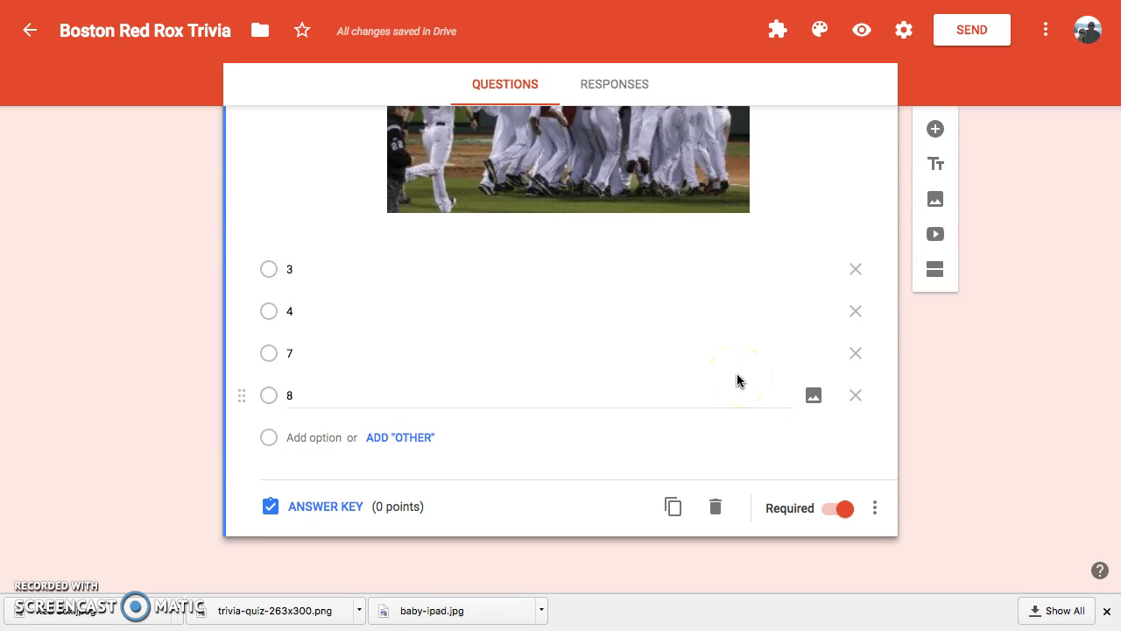
Step: Mark 8 as the correct answer in the World Series question's answer key
{"action": "left_click", "coordinate": [351, 508]}
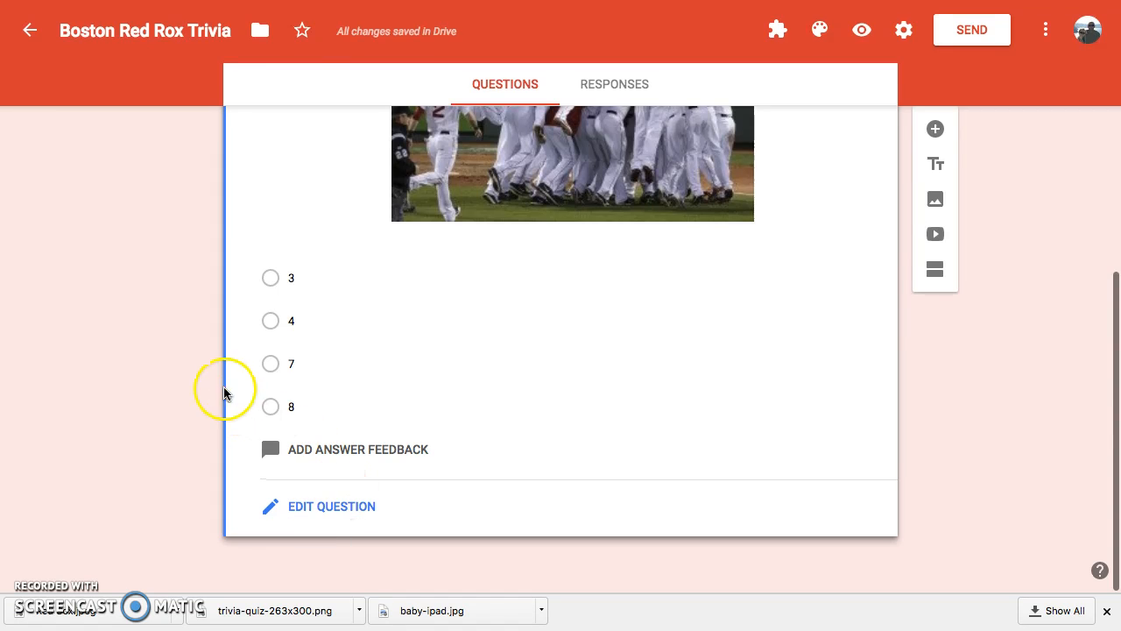
{"action": "left_click", "coordinate": [270, 408]}
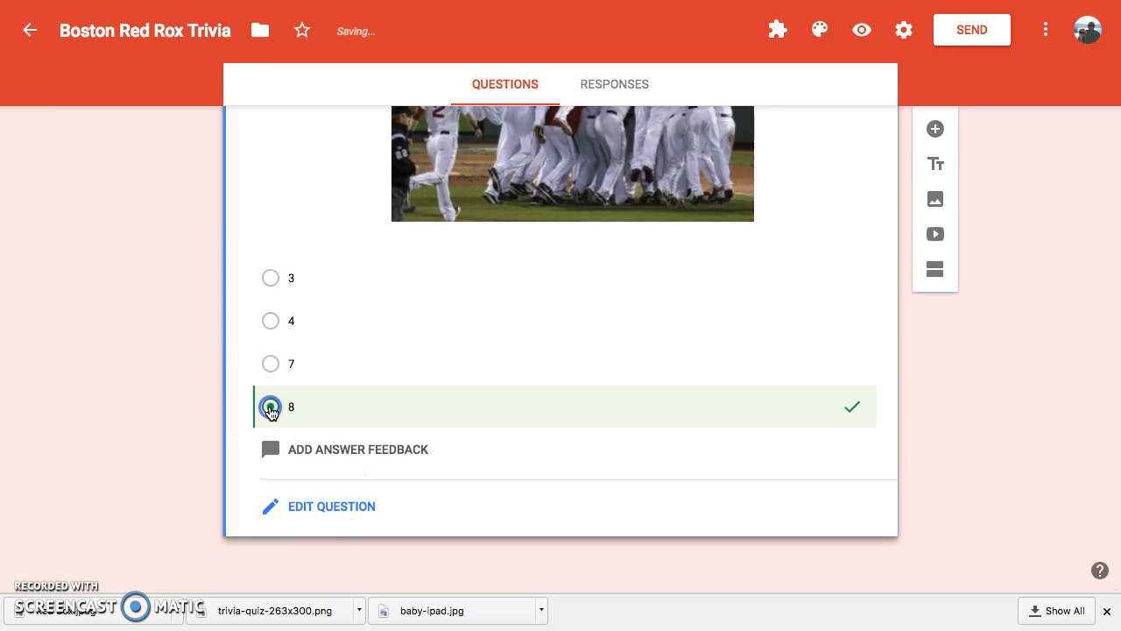
{"action": "scroll", "coordinate": [423, 378], "scroll_direction": "up", "scroll_amount": 2}
{"action": "scroll", "coordinate": [425, 386], "scroll_direction": "up", "scroll_amount": 3}
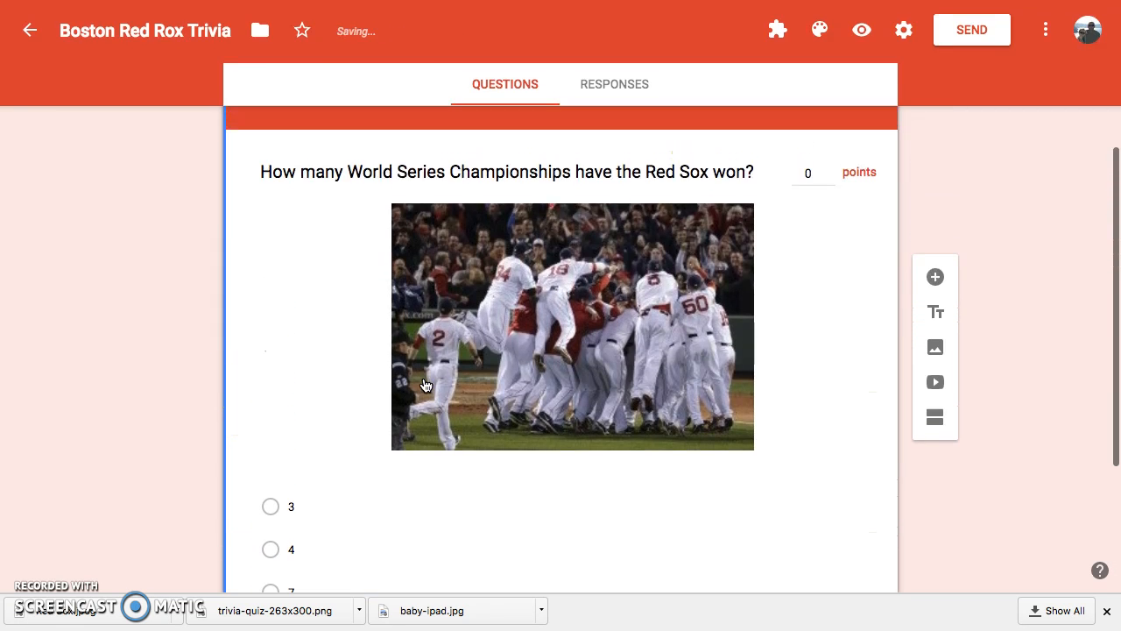
{"action": "scroll", "coordinate": [425, 385], "scroll_direction": "down", "scroll_amount": 5}
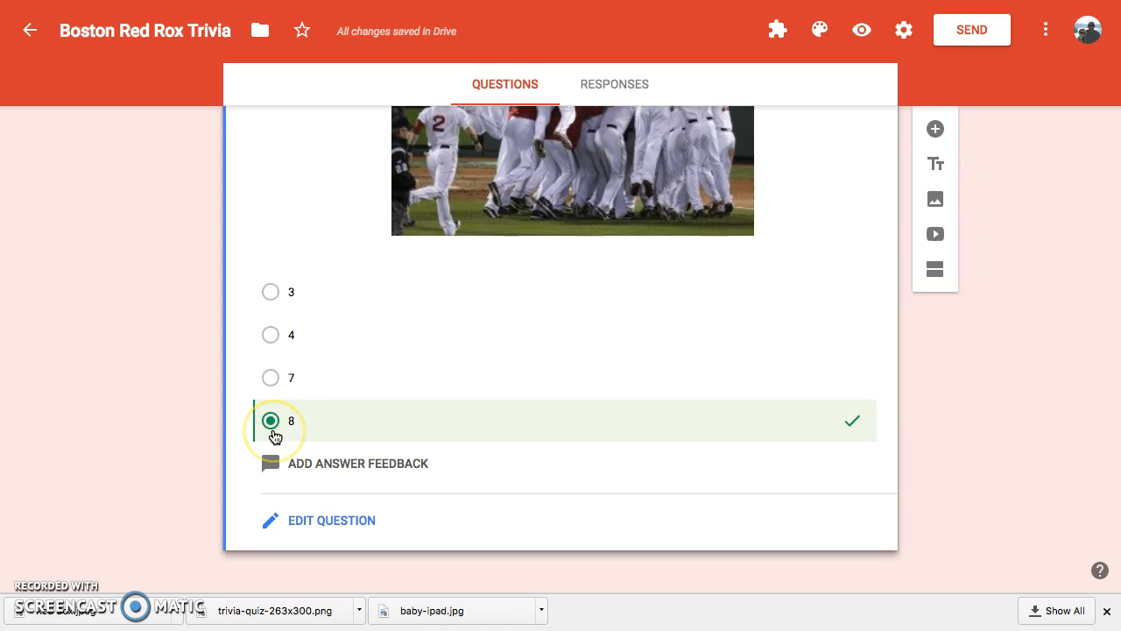
{"action": "scroll", "coordinate": [272, 436], "scroll_direction": "up", "scroll_amount": 1}
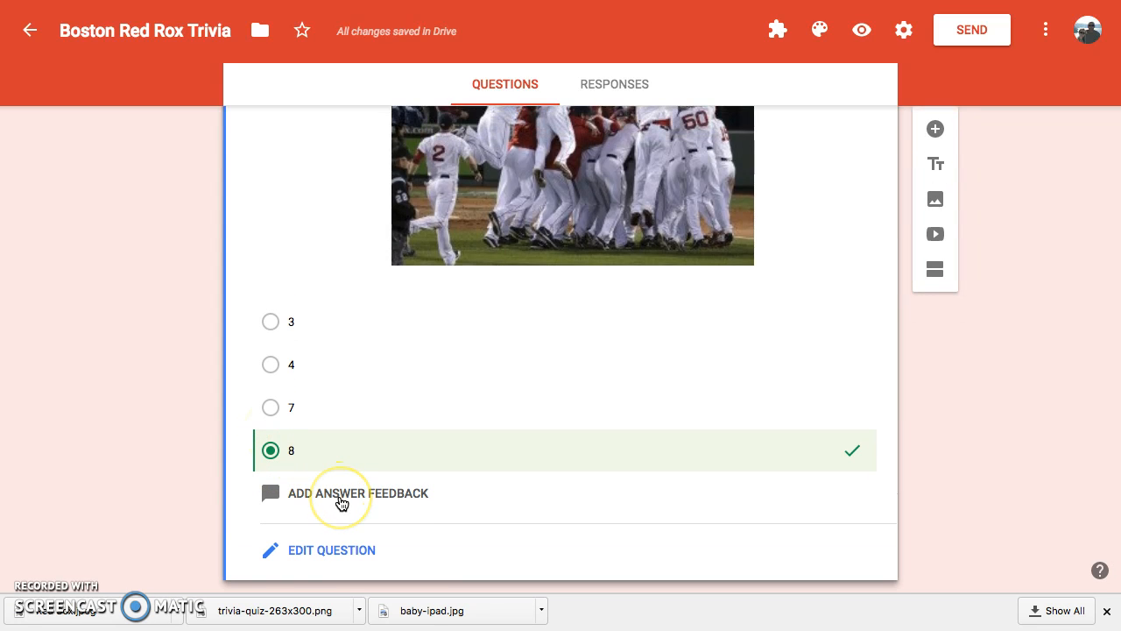
Step: Make the World Series question worth 1 point and return from its answer key to editing the question
{"action": "scroll", "coordinate": [341, 503], "scroll_direction": "up", "scroll_amount": 5}
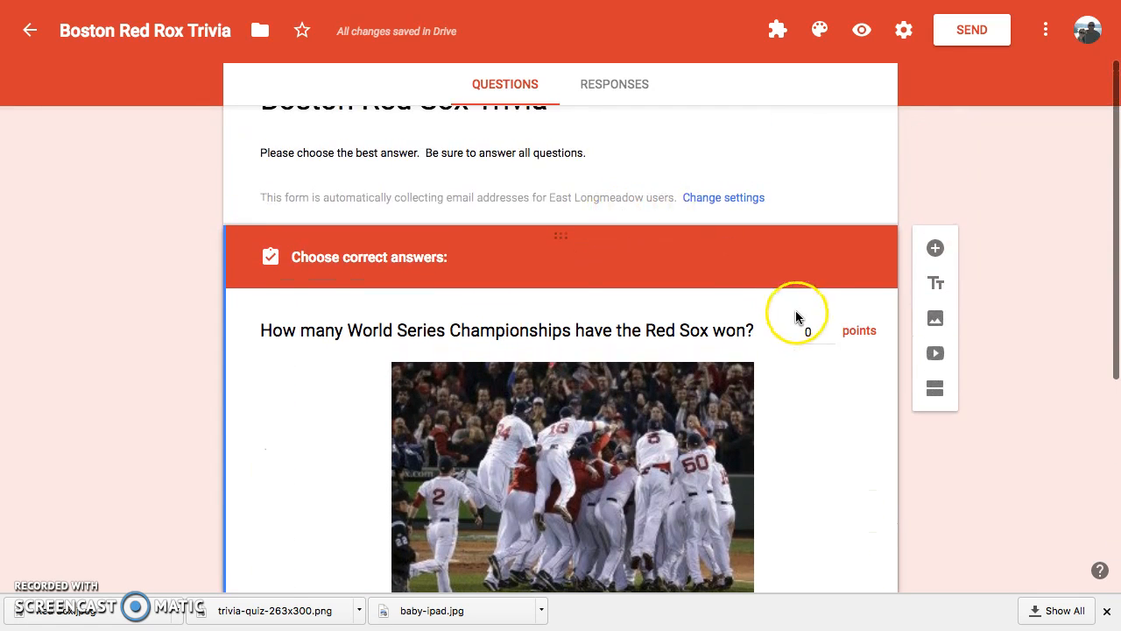
{"action": "left_click", "coordinate": [829, 334]}
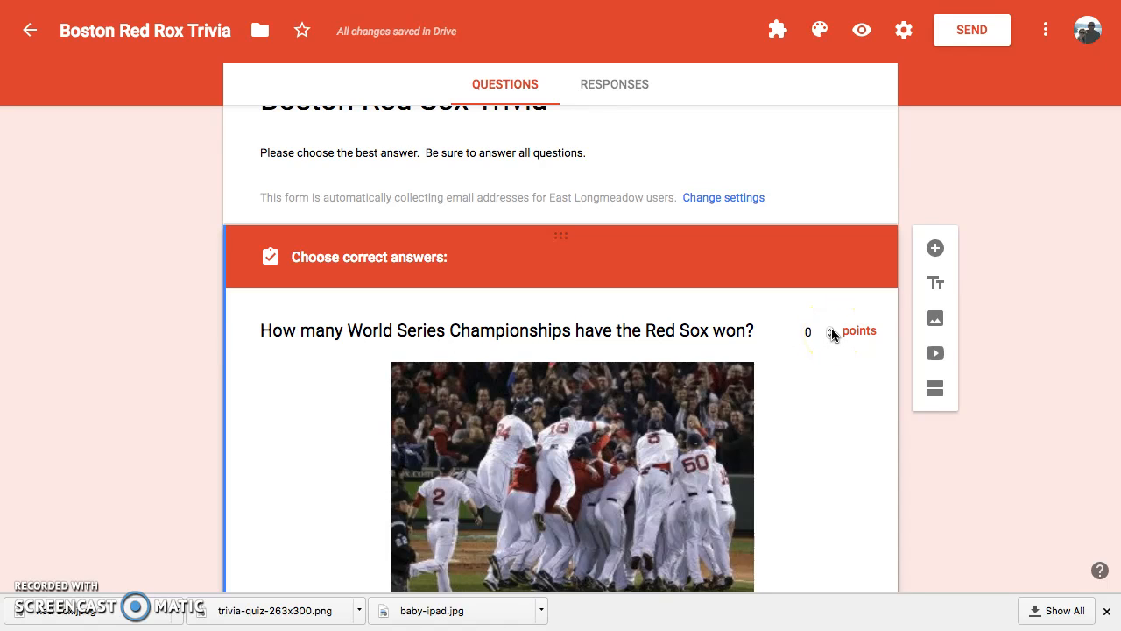
{"action": "left_click", "coordinate": [829, 340]}
{"action": "left_click", "coordinate": [828, 400]}
{"action": "scroll", "coordinate": [829, 402], "scroll_direction": "down", "scroll_amount": 2}
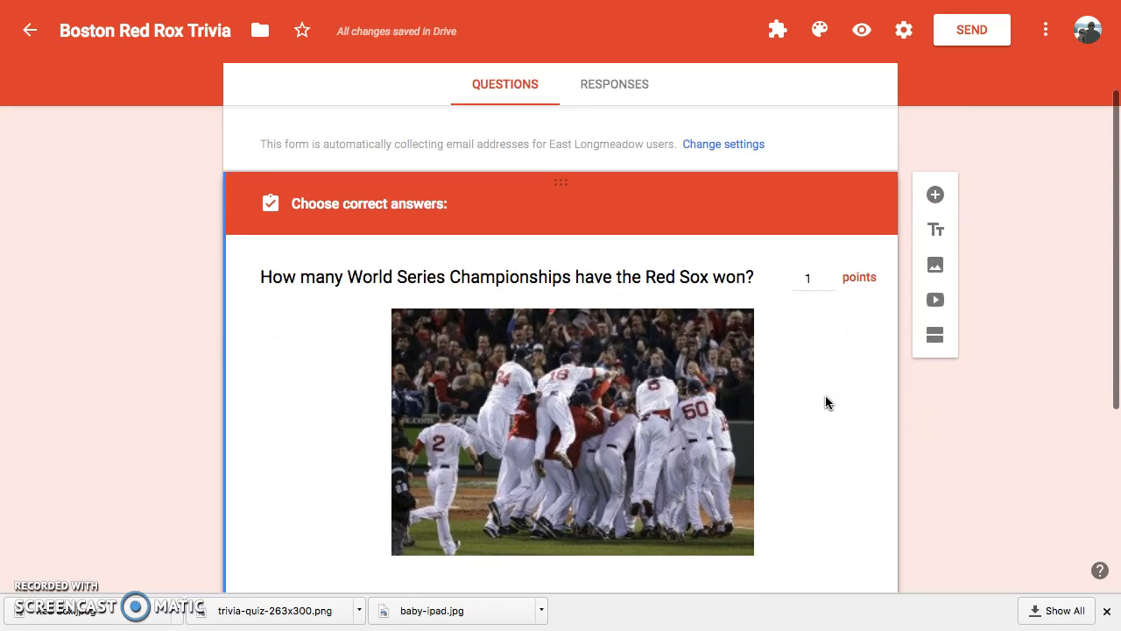
{"action": "scroll", "coordinate": [825, 402], "scroll_direction": "down", "scroll_amount": 5}
{"action": "left_click", "coordinate": [817, 408]}
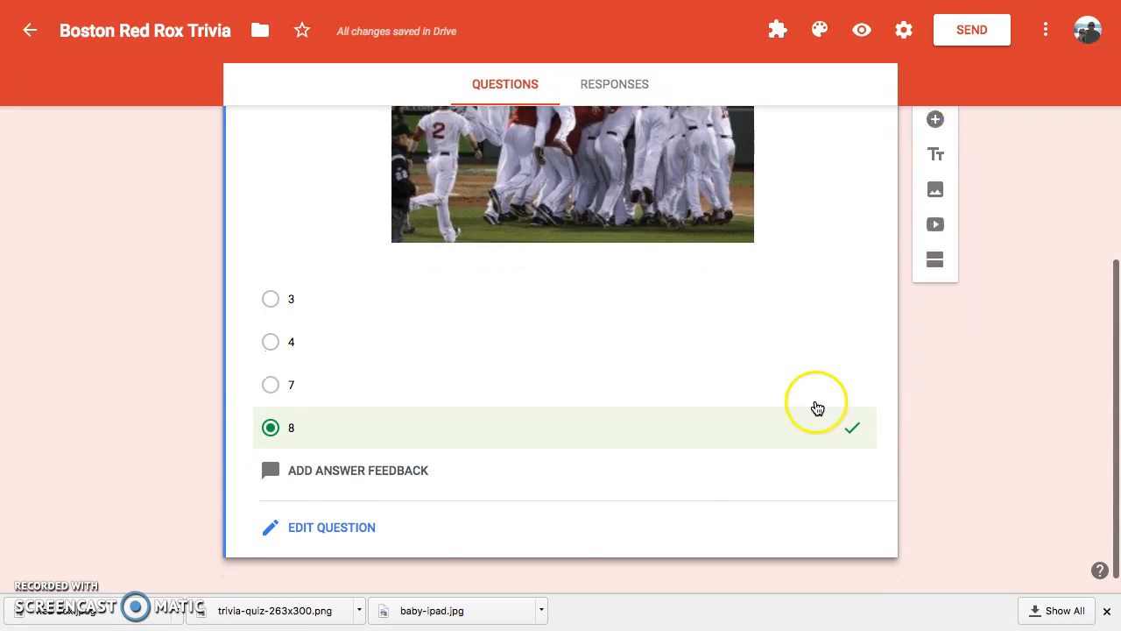
{"action": "left_click", "coordinate": [340, 534]}
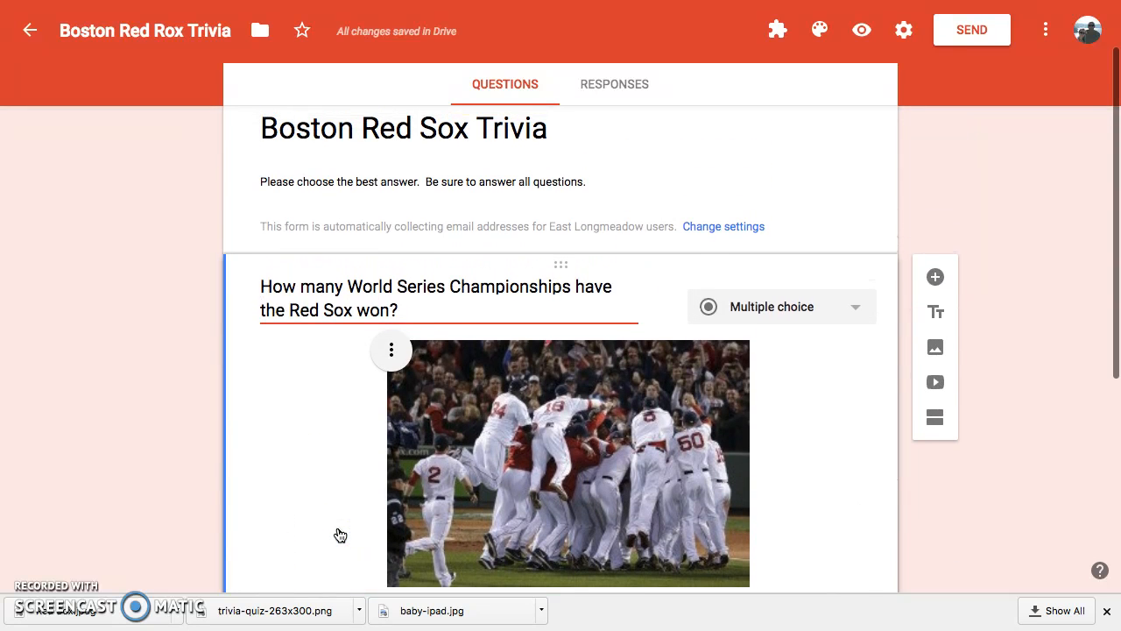
Step: Add a new question below the World Series question and set its type to Paragraph
{"action": "scroll", "coordinate": [340, 535], "scroll_direction": "down", "scroll_amount": 5}
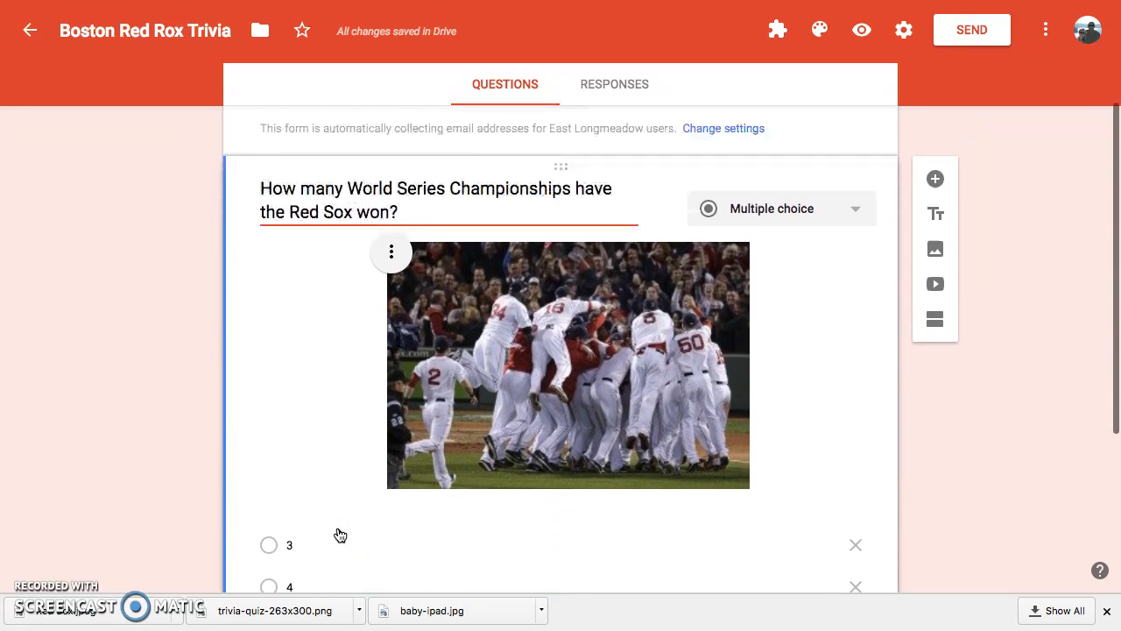
{"action": "scroll", "coordinate": [340, 534], "scroll_direction": "up", "scroll_amount": 5}
{"action": "scroll", "coordinate": [340, 534], "scroll_direction": "down", "scroll_amount": 5}
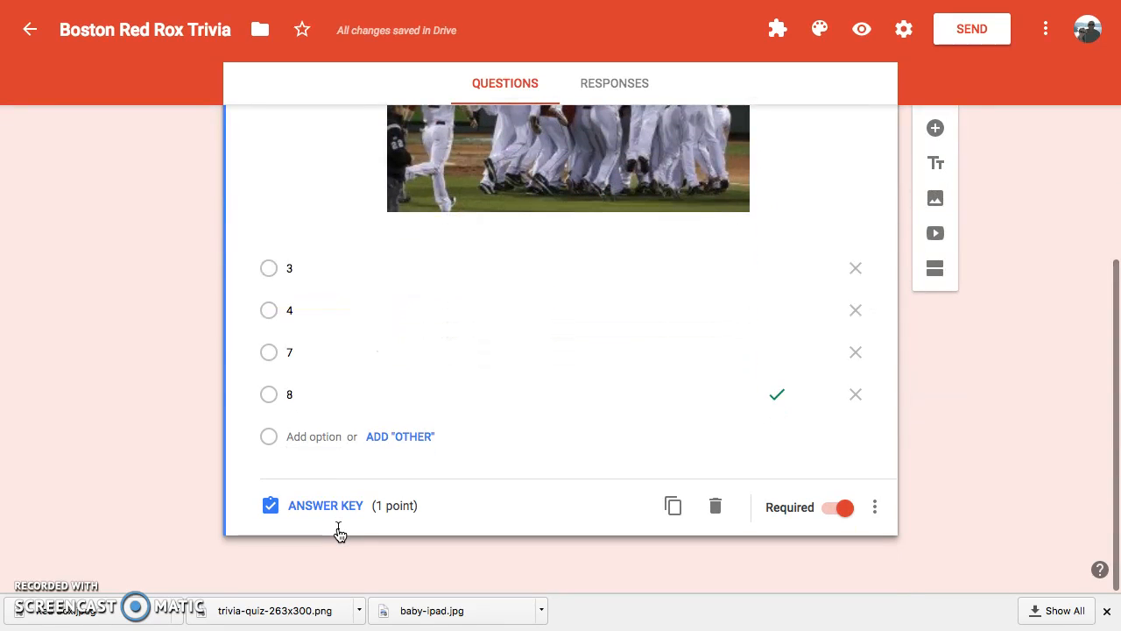
{"action": "scroll", "coordinate": [340, 534], "scroll_direction": "up", "scroll_amount": 5}
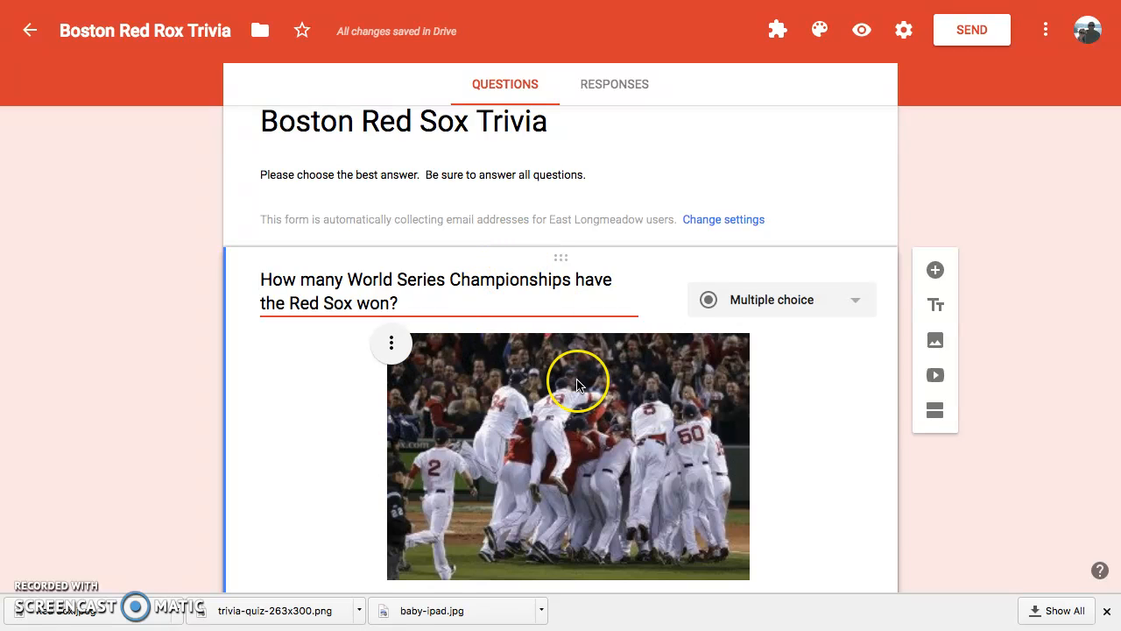
{"action": "scroll", "coordinate": [578, 375], "scroll_direction": "down", "scroll_amount": 5}
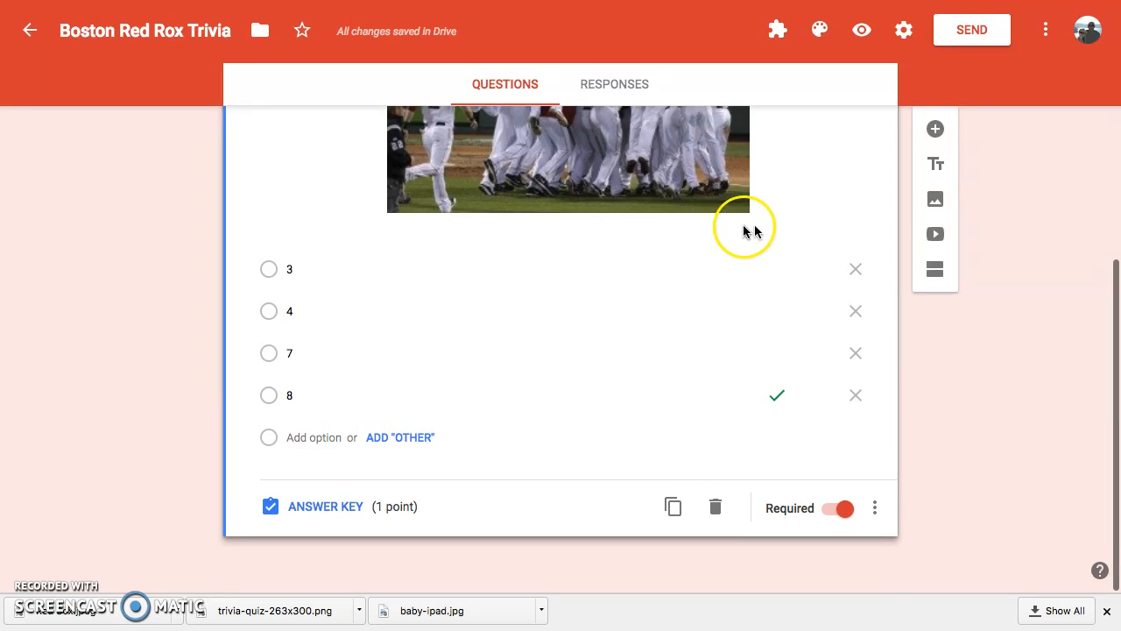
{"action": "scroll", "coordinate": [870, 281], "scroll_direction": "up", "scroll_amount": 2}
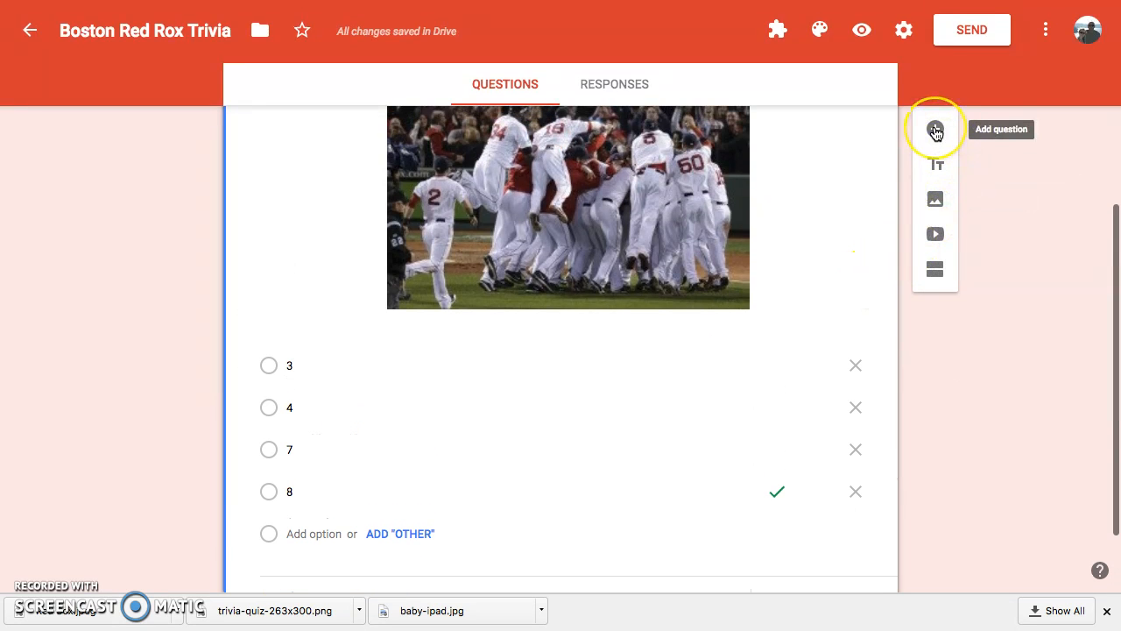
{"action": "left_click", "coordinate": [936, 130]}
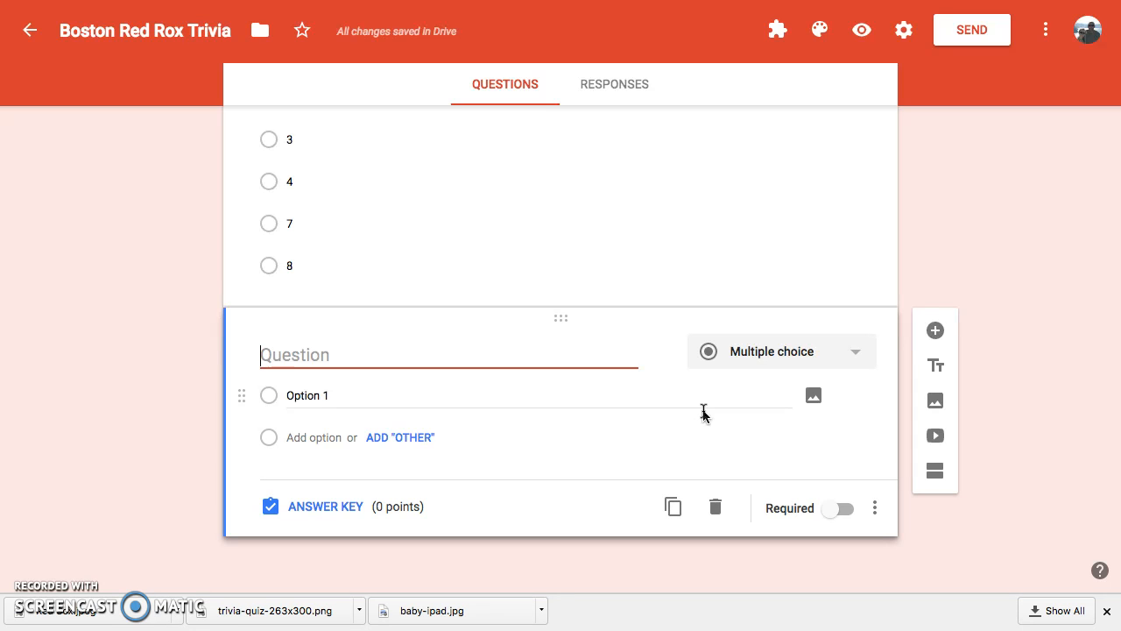
{"action": "left_click", "coordinate": [851, 353]}
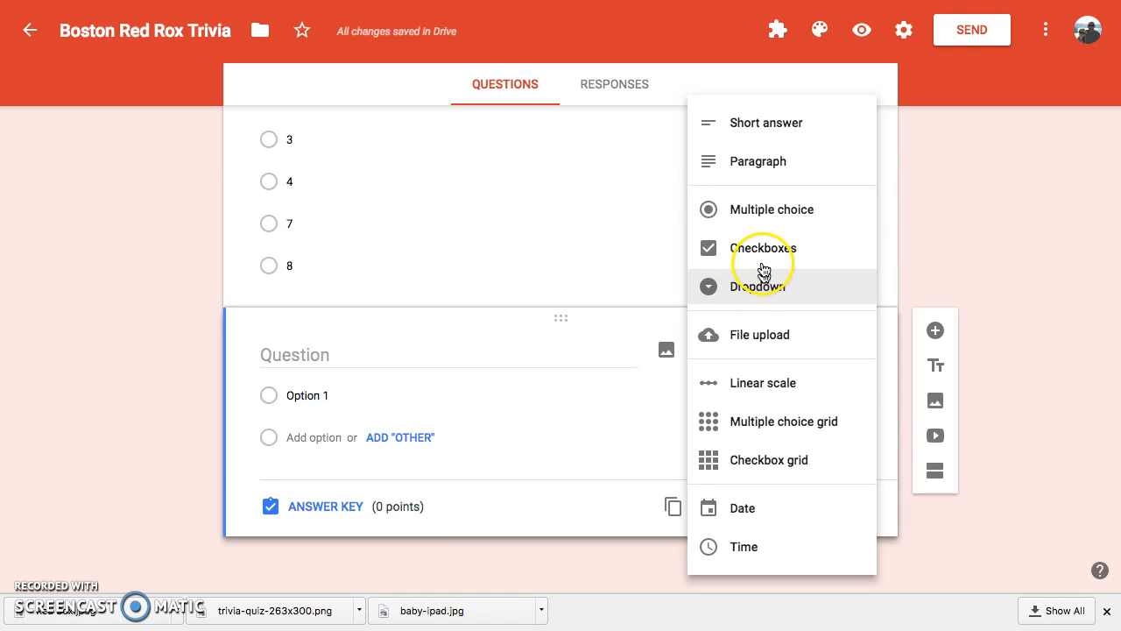
{"action": "left_click", "coordinate": [755, 164]}
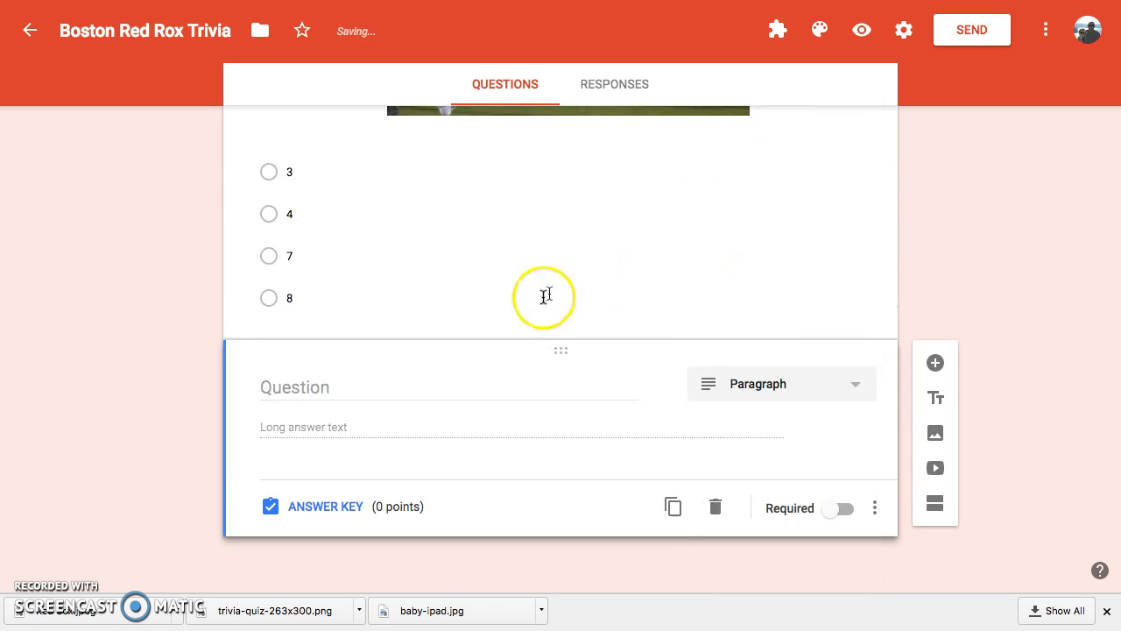
Step: Enter "Why are the Red Sox better than the Yankees?" as the paragraph question's text and make it required
{"action": "left_click", "coordinate": [353, 393]}
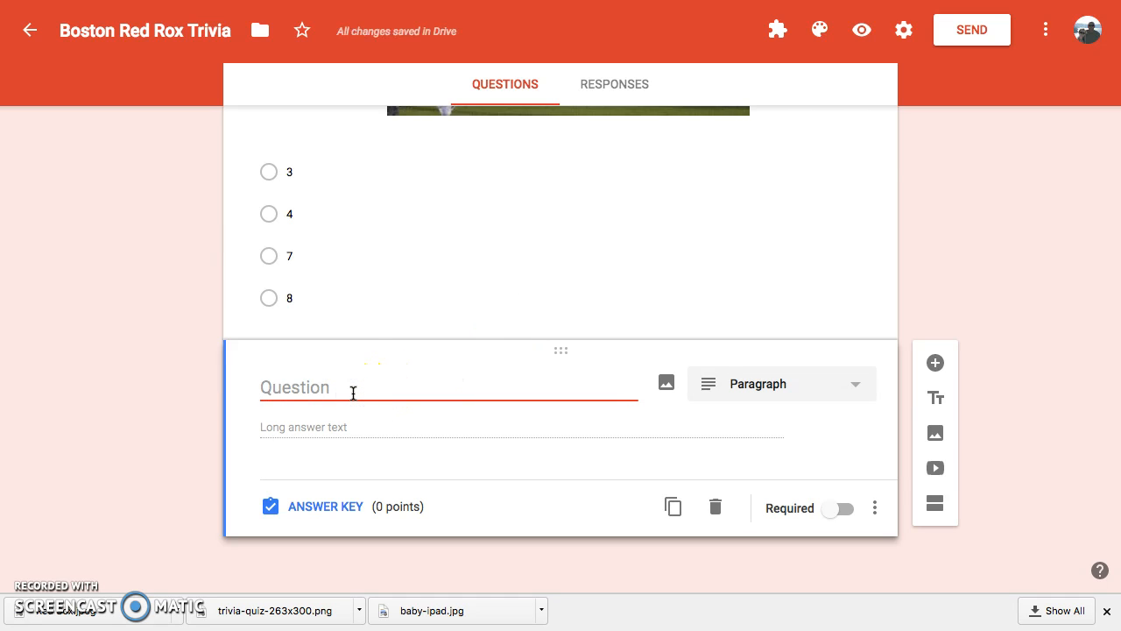
{"action": "type", "text": "Why are the Red Sox better than the Yankees?"}
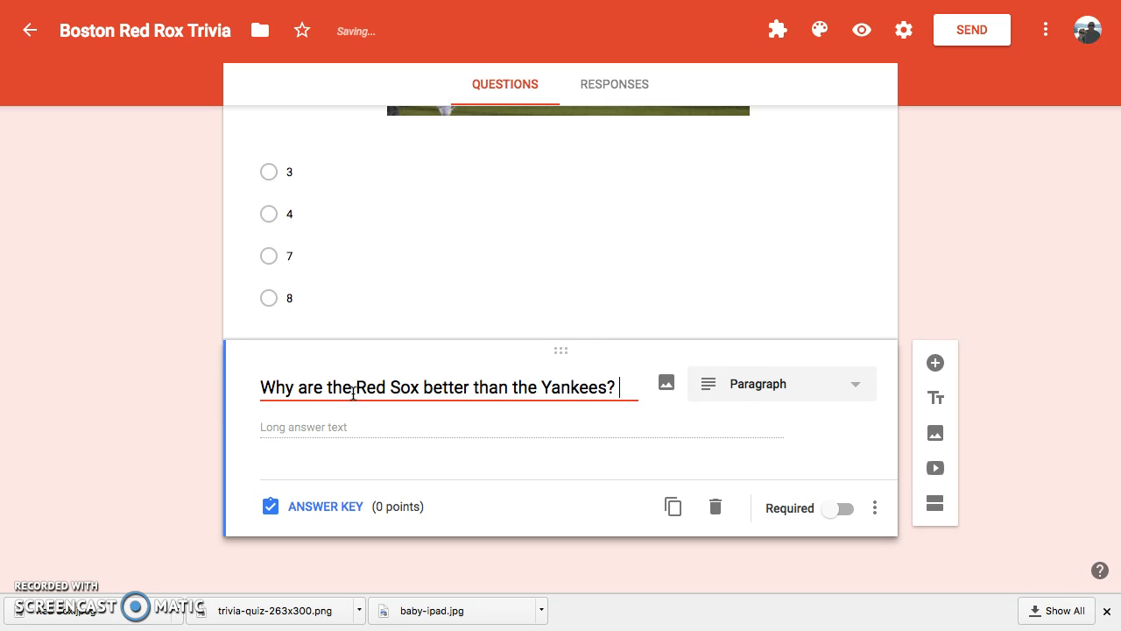
{"action": "left_click", "coordinate": [842, 509]}
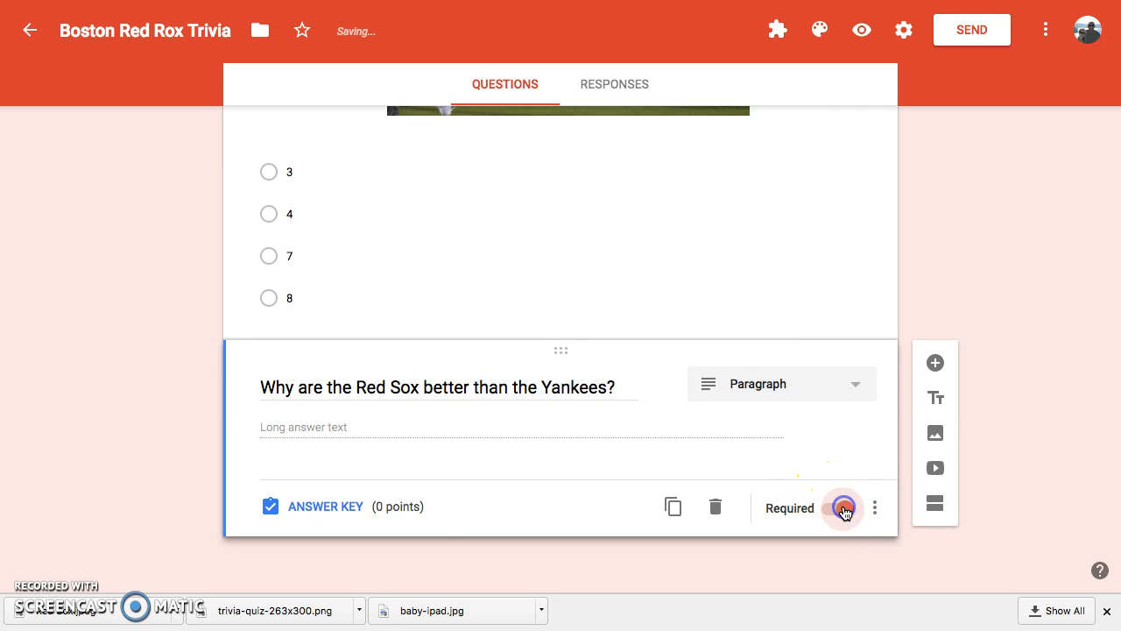
Step: Make the Yankees paragraph question worth 5 points in its answer key and return to editing the question
{"action": "left_click", "coordinate": [331, 507]}
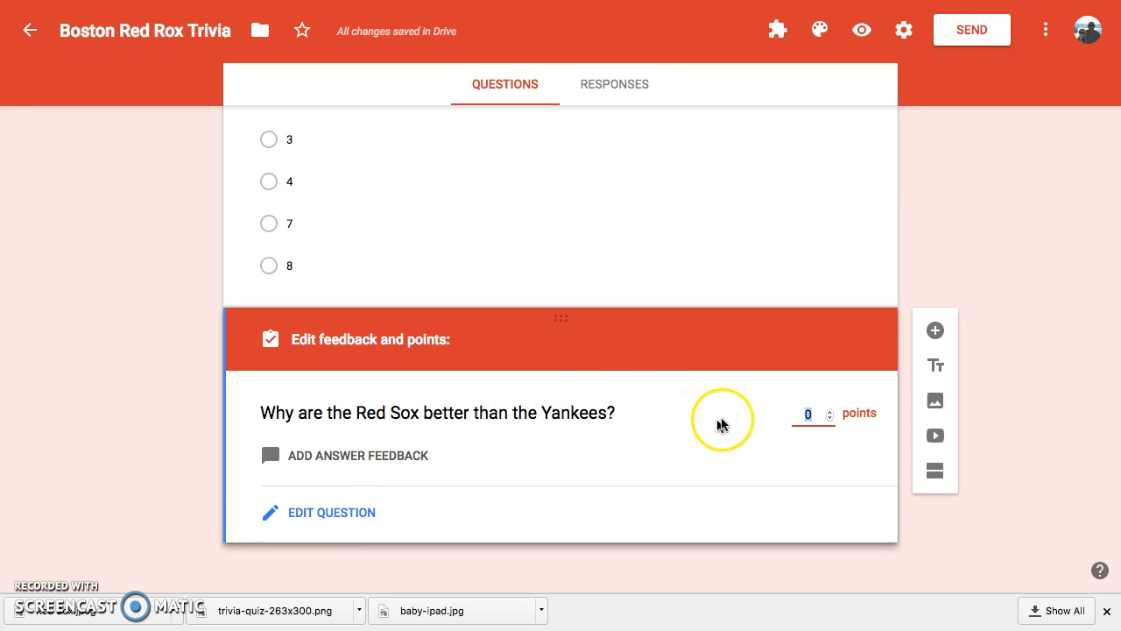
{"action": "left_click", "coordinate": [831, 410]}
{"action": "left_click", "coordinate": [831, 411]}
{"action": "left_click", "coordinate": [831, 411]}
{"action": "left_click", "coordinate": [831, 410]}
{"action": "left_click", "coordinate": [831, 411]}
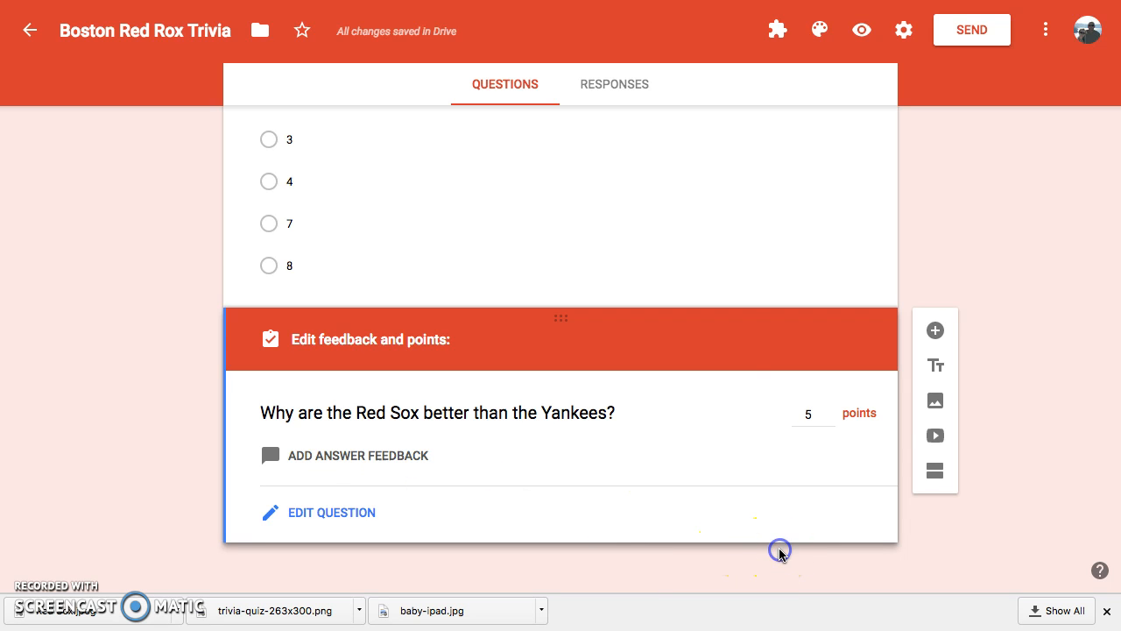
{"action": "left_click", "coordinate": [349, 512]}
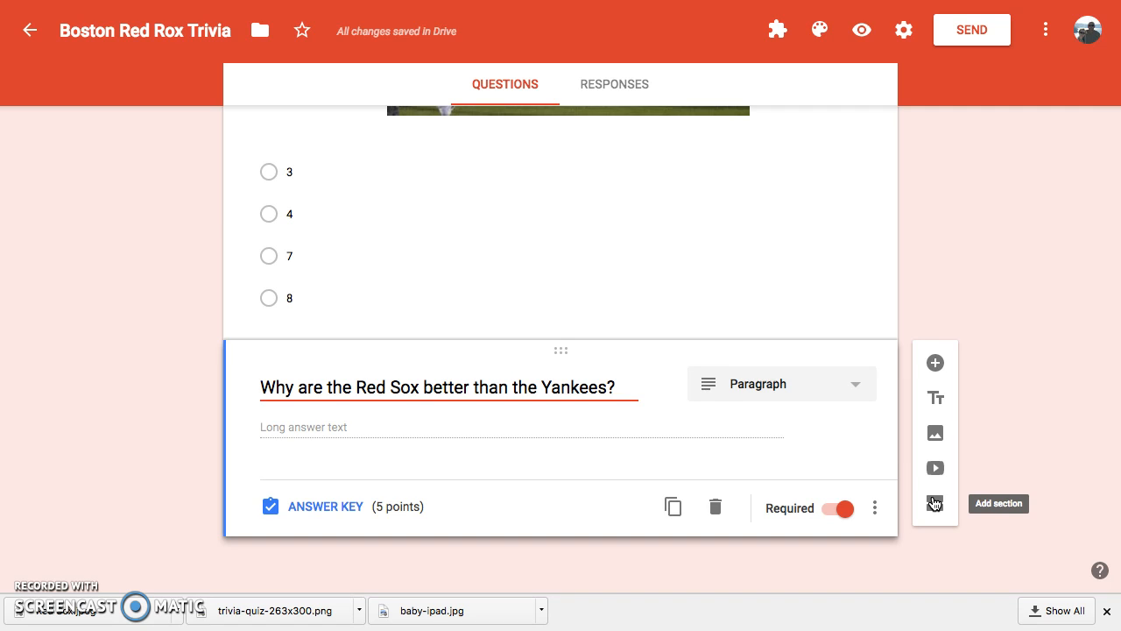
Step: Open the video picker for the quiz and compare its YouTube search and URL options
{"action": "left_click", "coordinate": [933, 470]}
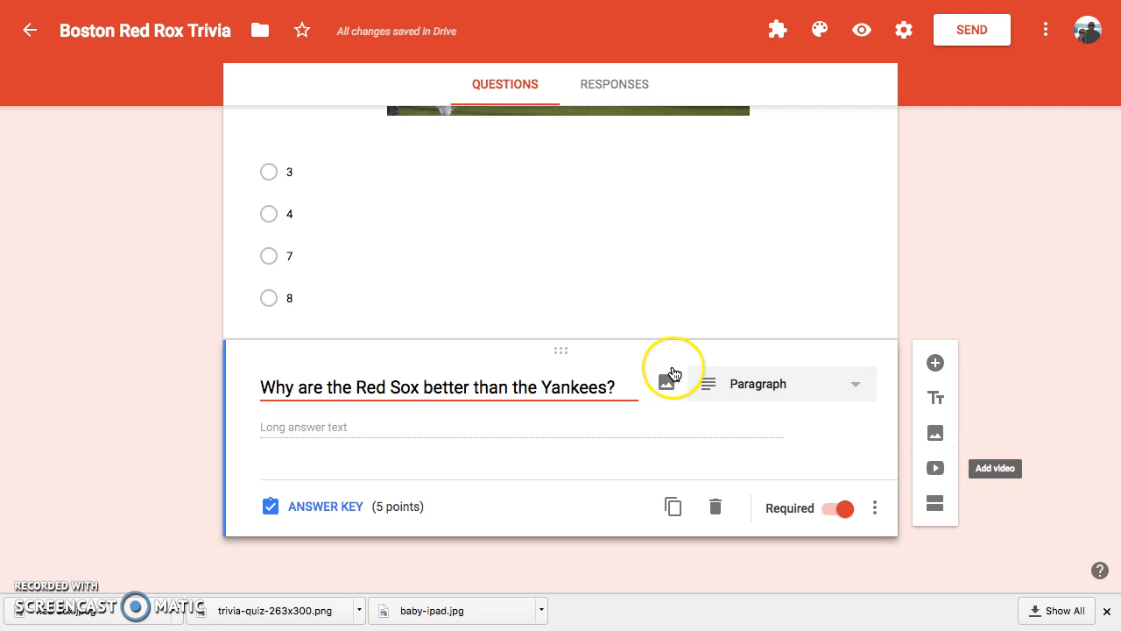
{"action": "left_click", "coordinate": [943, 471]}
{"action": "left_click", "coordinate": [935, 471]}
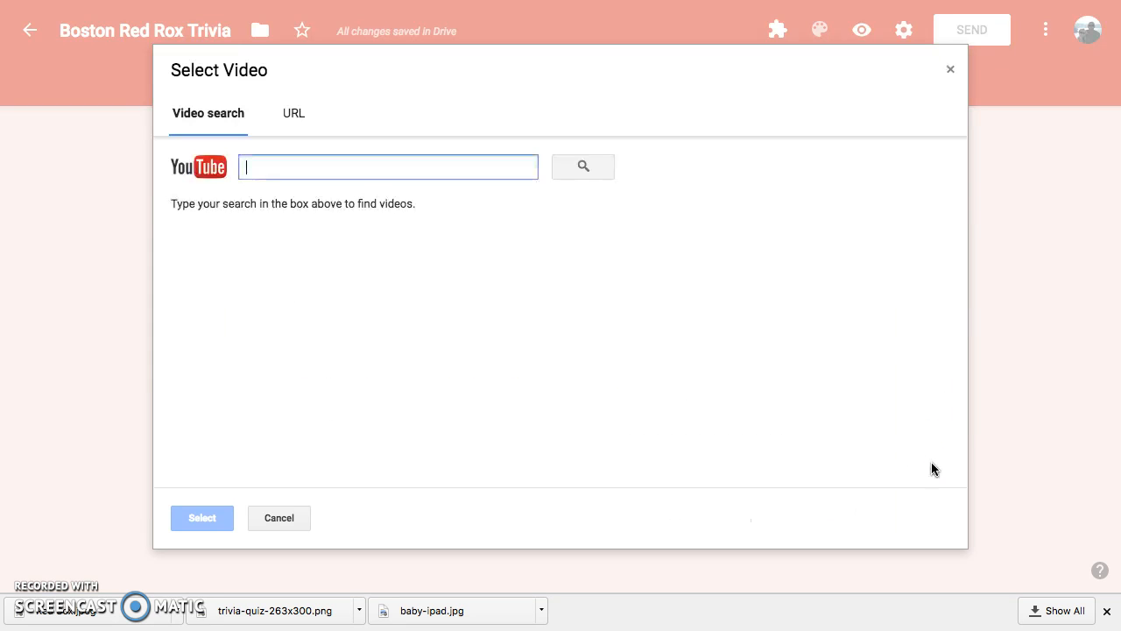
{"action": "left_click", "coordinate": [308, 162]}
{"action": "left_click", "coordinate": [296, 114]}
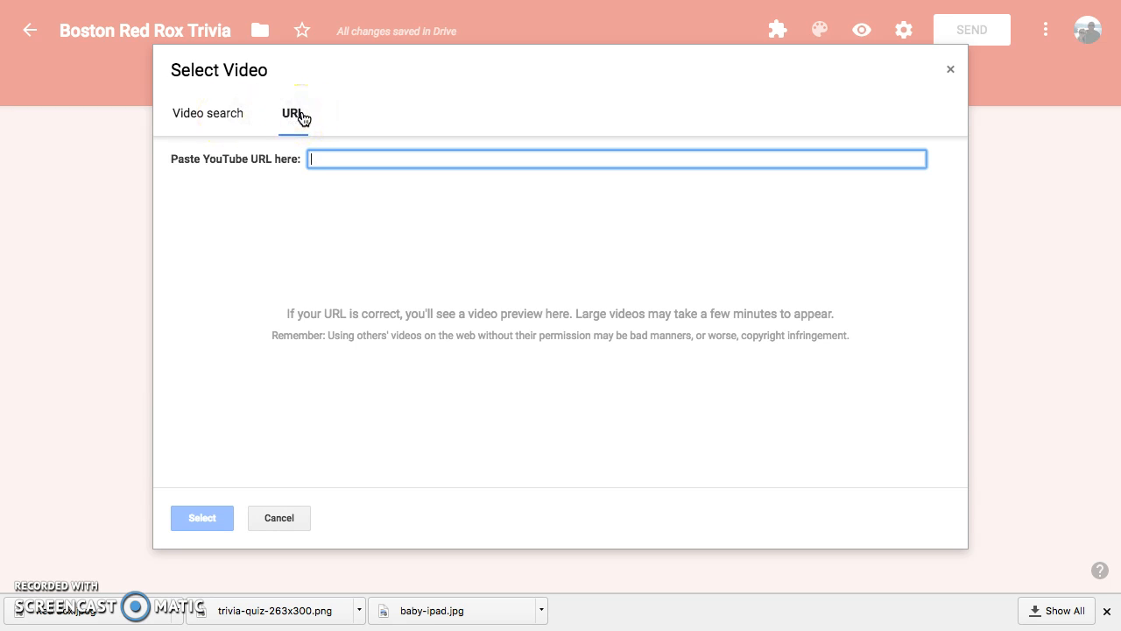
{"action": "left_click", "coordinate": [228, 117]}
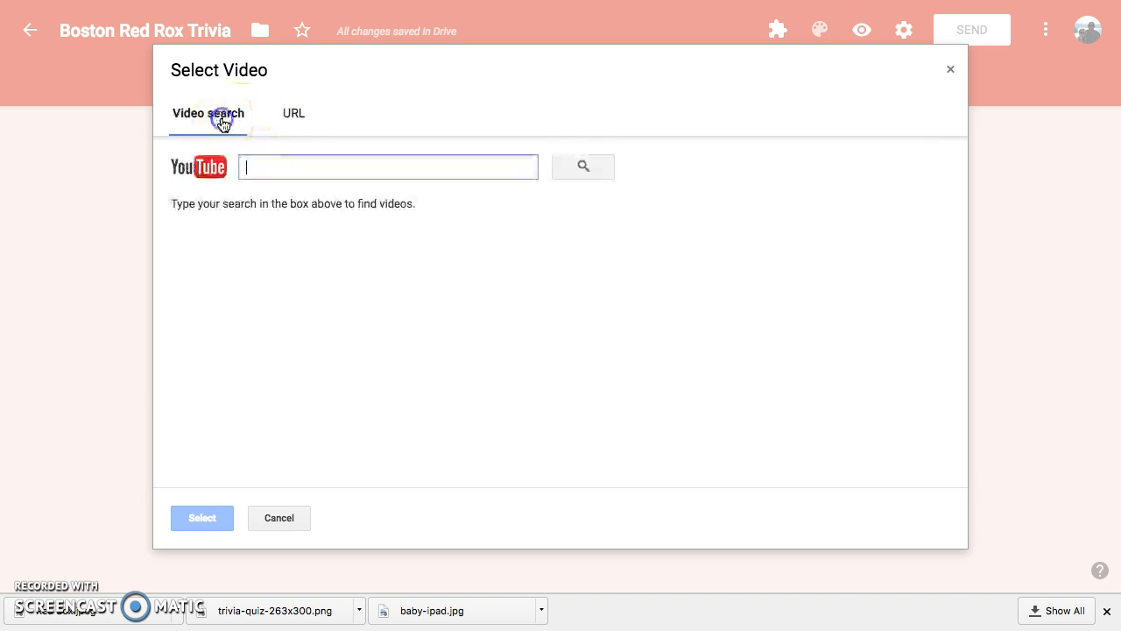
{"action": "left_click", "coordinate": [293, 115]}
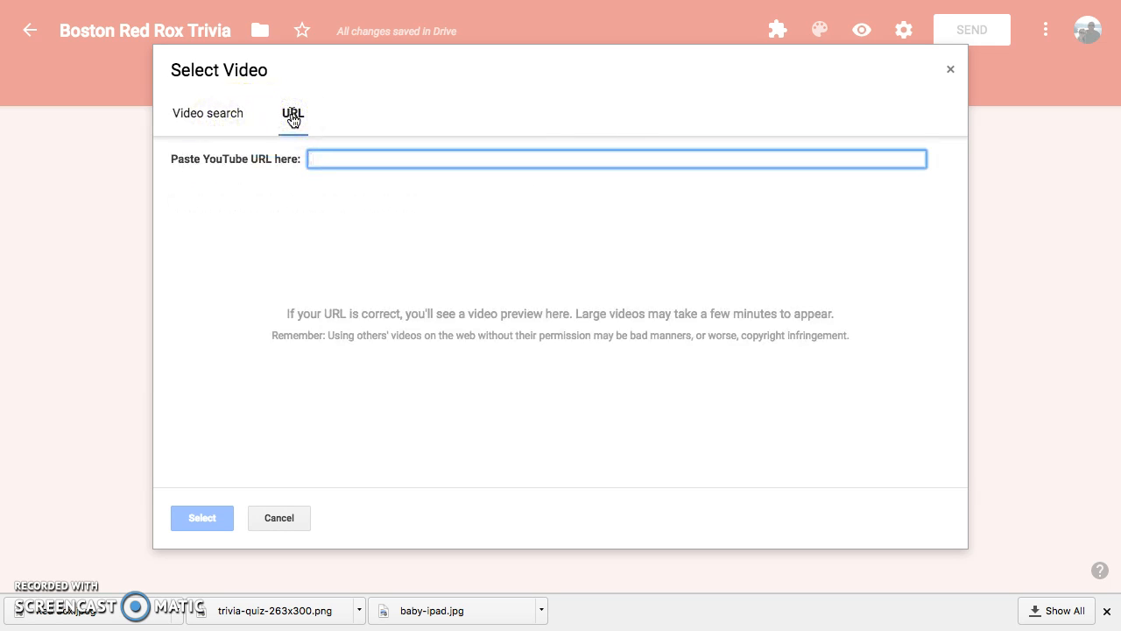
{"action": "left_click", "coordinate": [219, 121]}
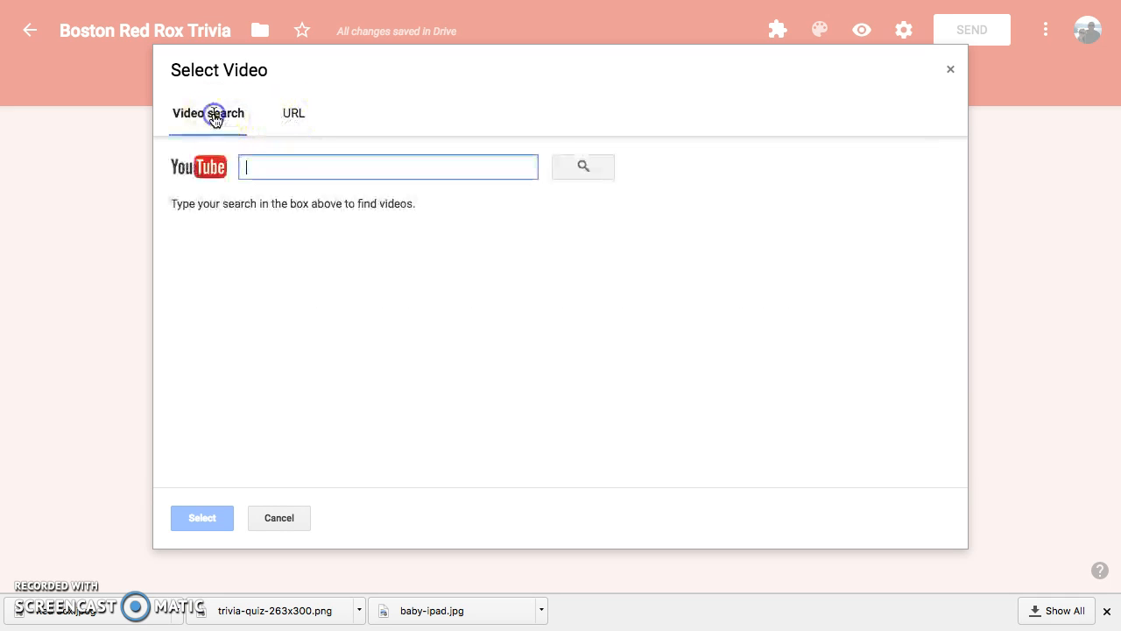
Step: Search YouTube for "red sox", browse the video results and close the picker without selecting a video
{"action": "left_click", "coordinate": [284, 169]}
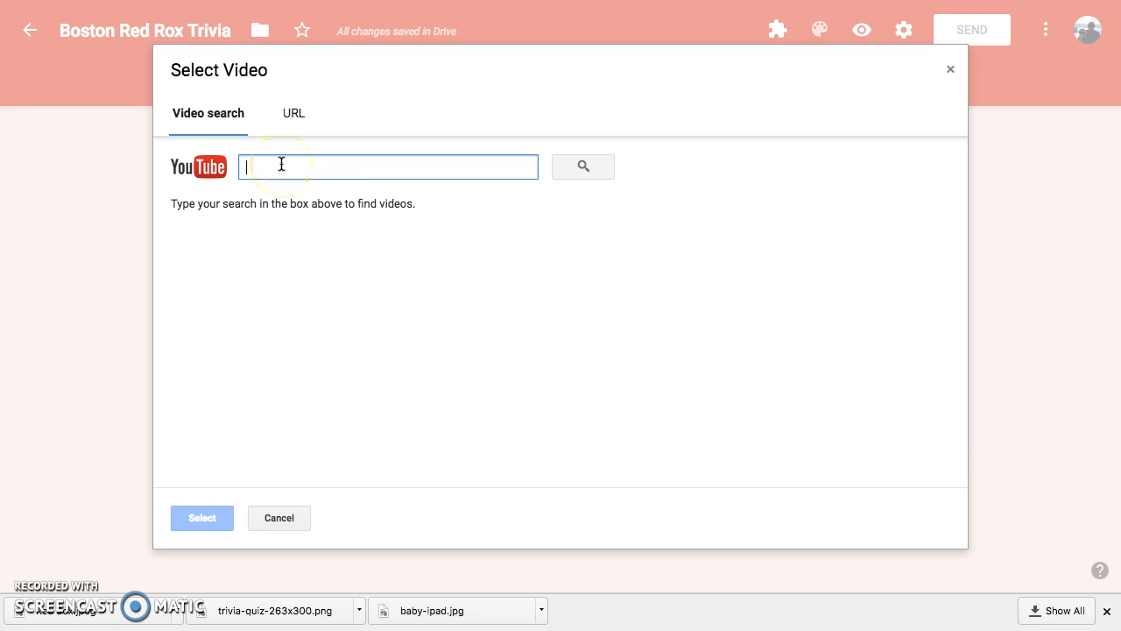
{"action": "type", "text": "red sox"}
{"action": "left_click", "coordinate": [582, 168]}
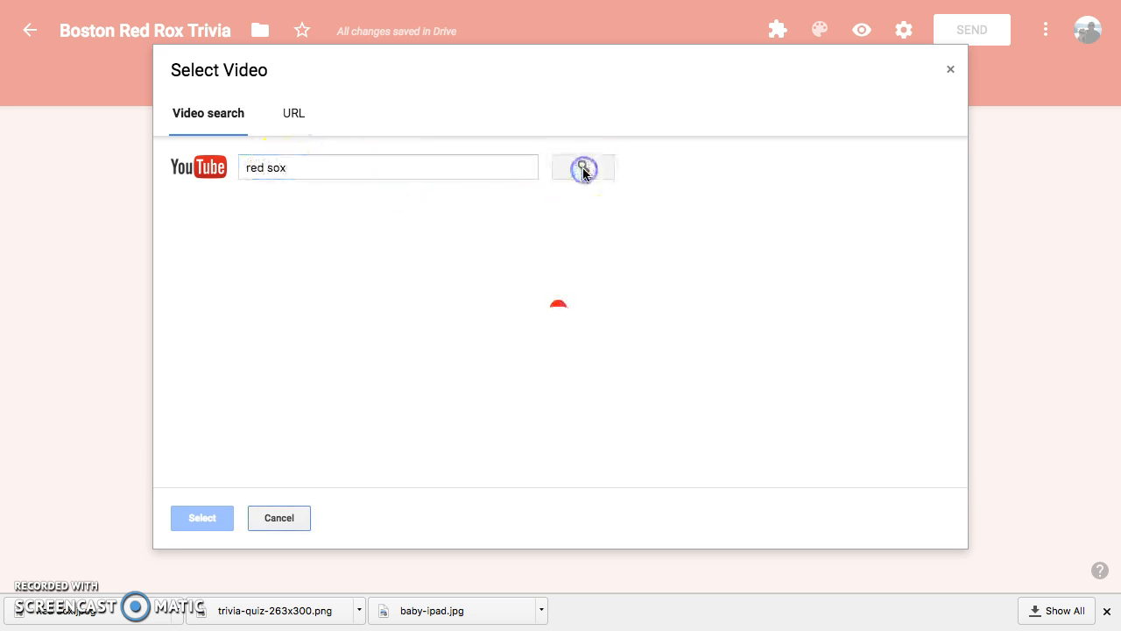
{"action": "left_click", "coordinate": [576, 178]}
{"action": "scroll", "coordinate": [366, 266], "scroll_direction": "down", "scroll_amount": 3}
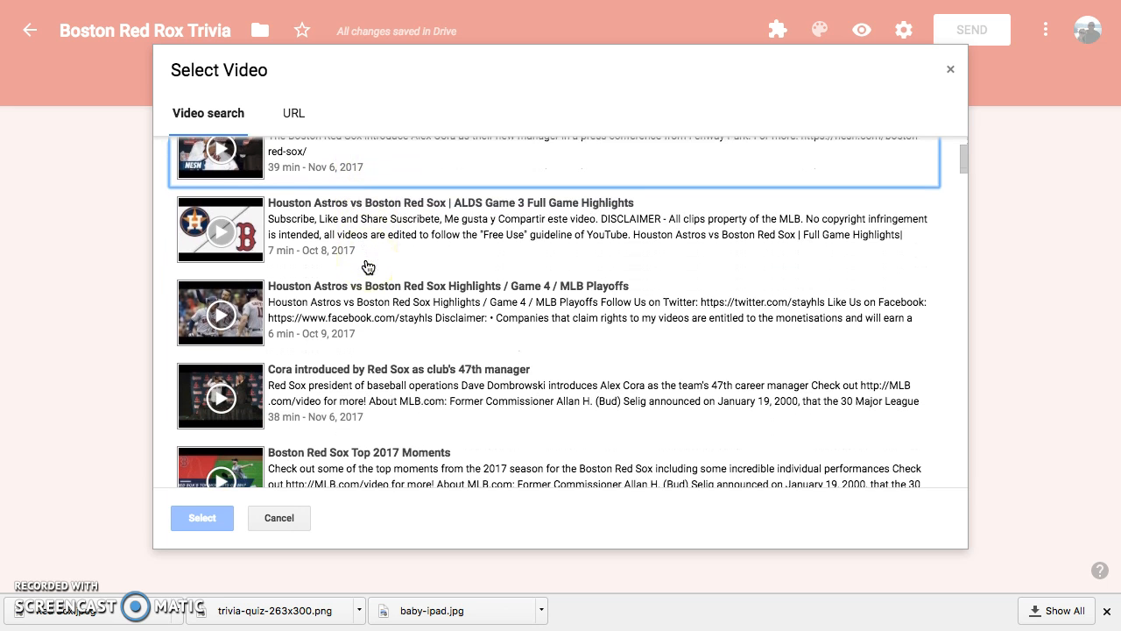
{"action": "scroll", "coordinate": [367, 266], "scroll_direction": "up", "scroll_amount": 1}
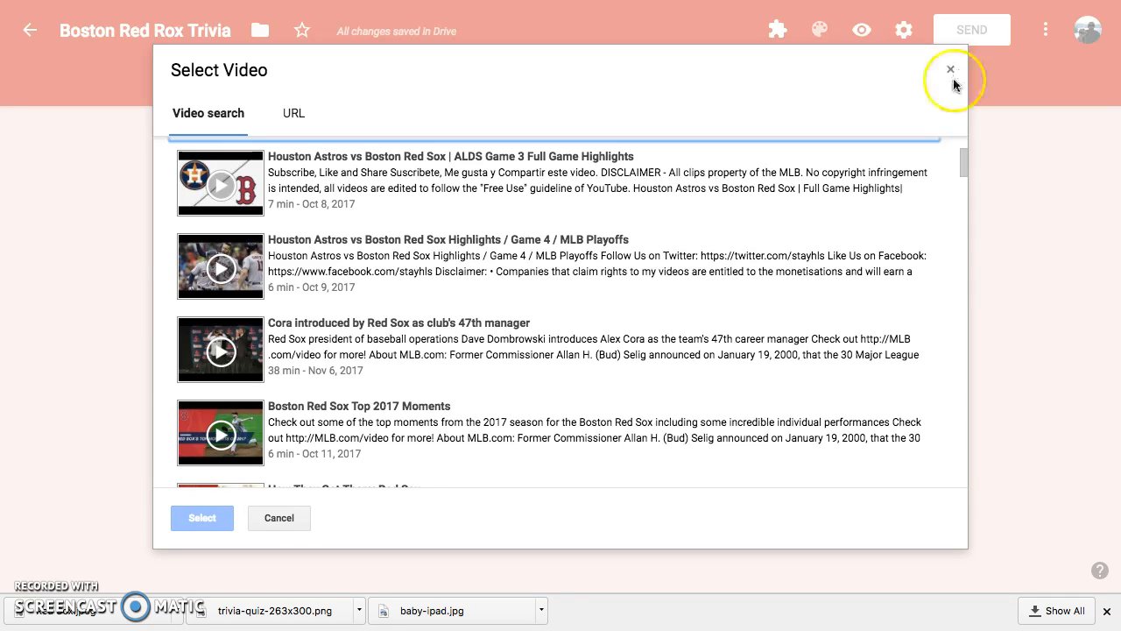
{"action": "left_click", "coordinate": [951, 75]}
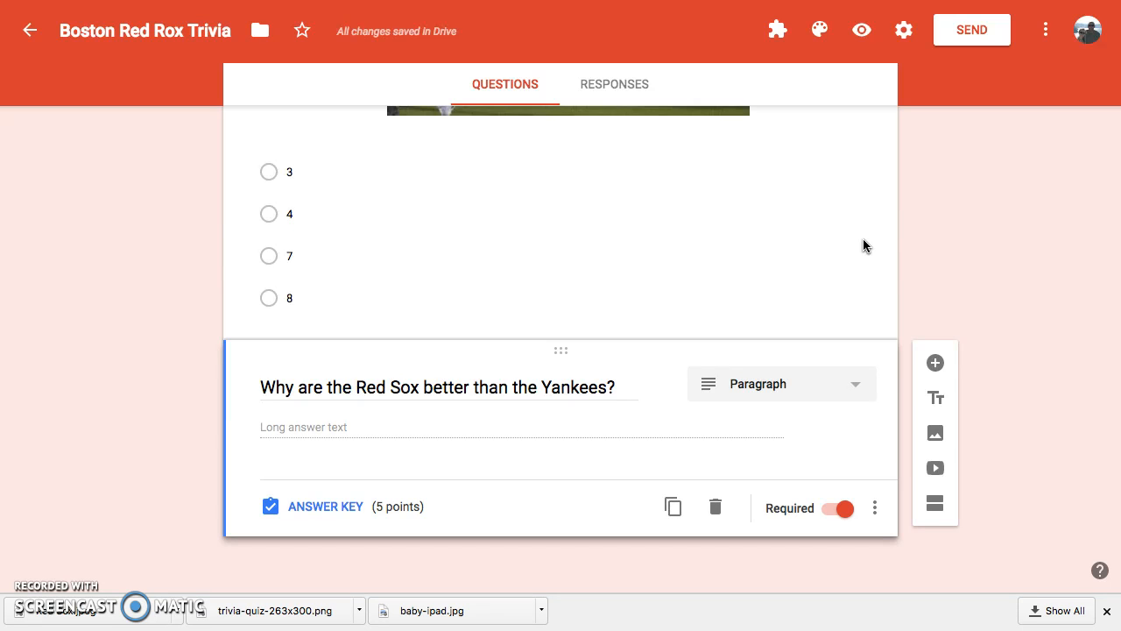
Step: Review the quiz from its title and World Series question to the Yankees paragraph question
{"action": "scroll", "coordinate": [603, 175], "scroll_direction": "up", "scroll_amount": 3}
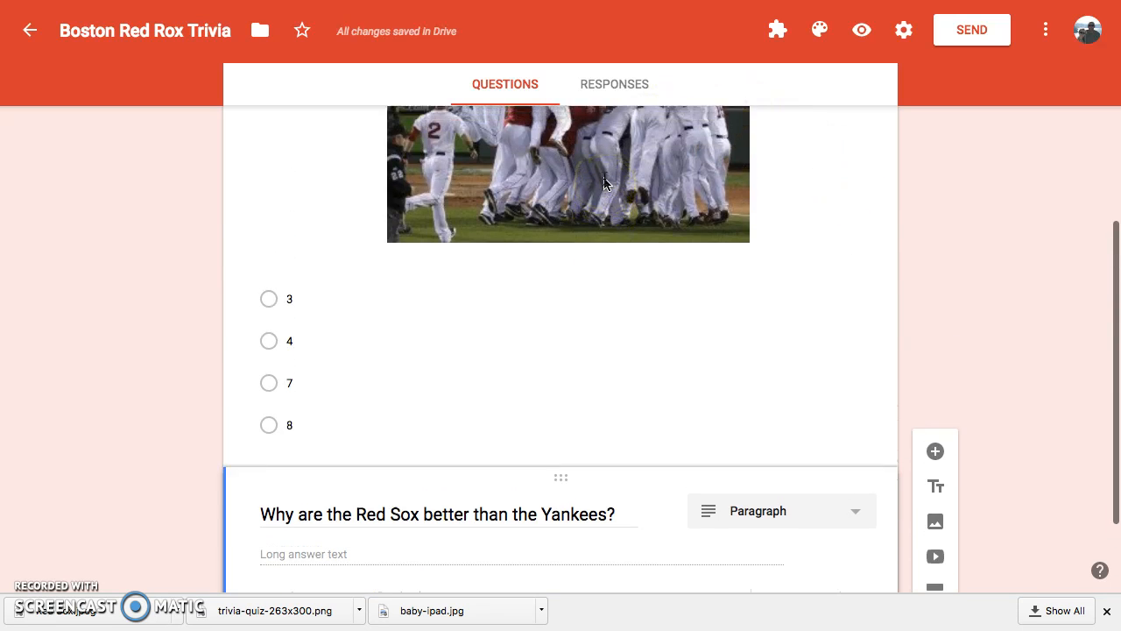
{"action": "scroll", "coordinate": [604, 183], "scroll_direction": "down", "scroll_amount": 4}
{"action": "scroll", "coordinate": [589, 342], "scroll_direction": "up", "scroll_amount": 5}
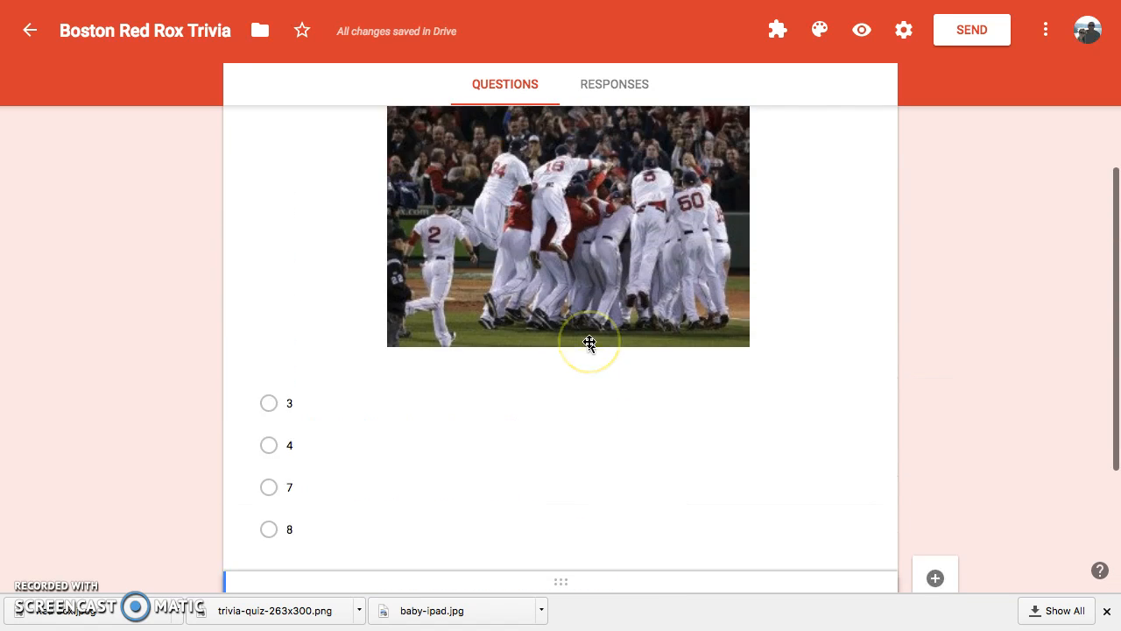
{"action": "scroll", "coordinate": [588, 340], "scroll_direction": "up", "scroll_amount": 5}
{"action": "mouse_move", "coordinate": [690, 6]}
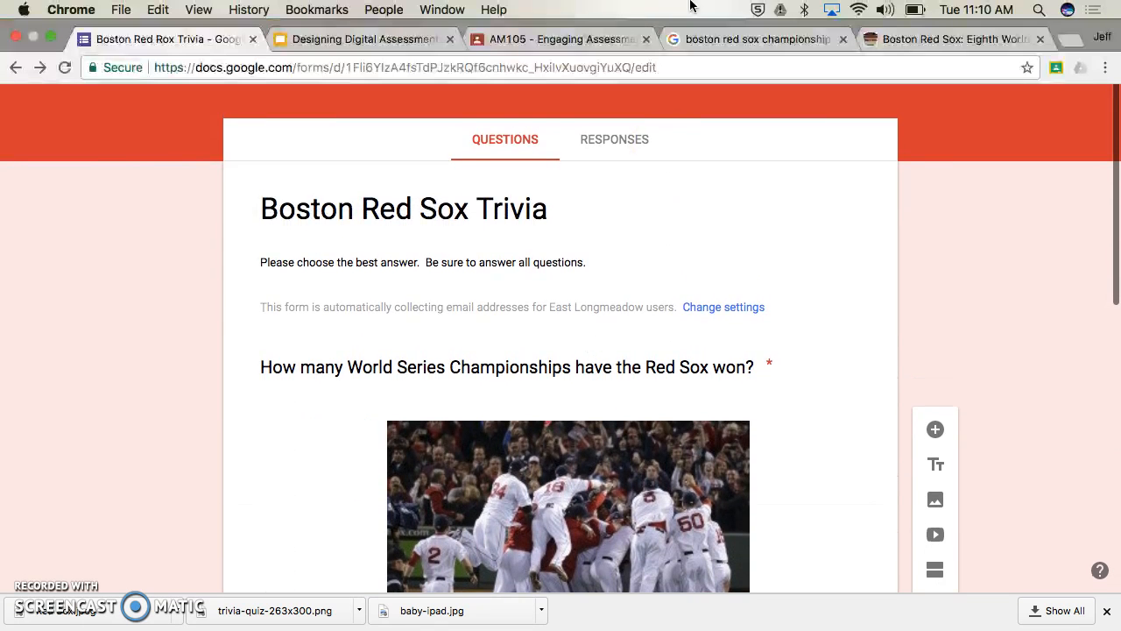
{"action": "left_click", "coordinate": [708, 29]}
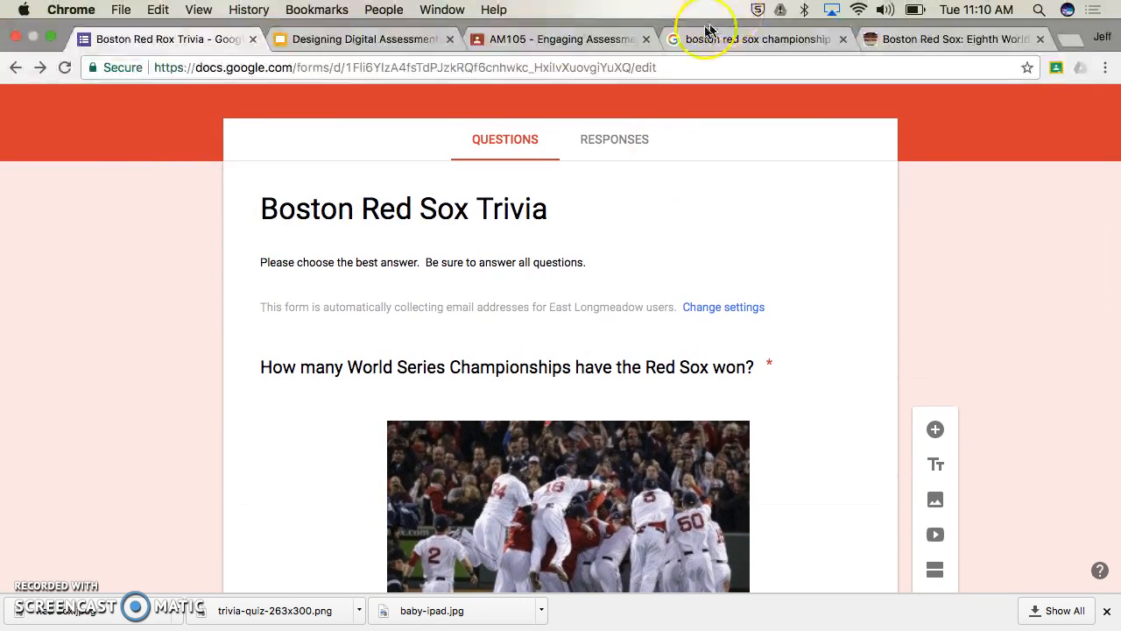
{"action": "scroll", "coordinate": [846, 331], "scroll_direction": "down", "scroll_amount": 5}
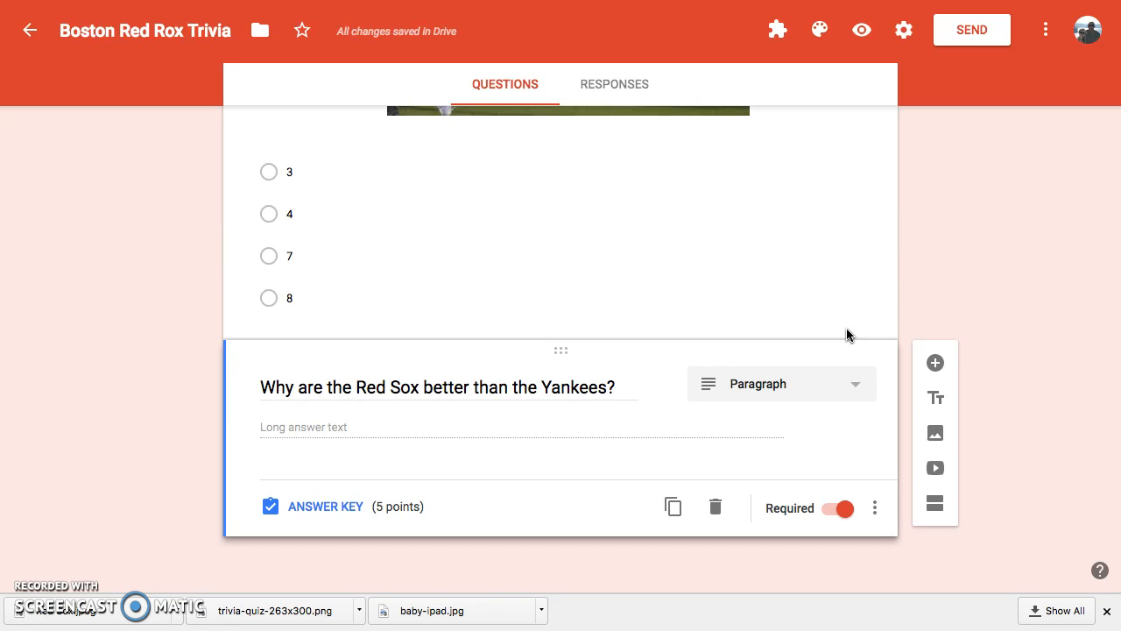
{"action": "mouse_move", "coordinate": [646, 395]}
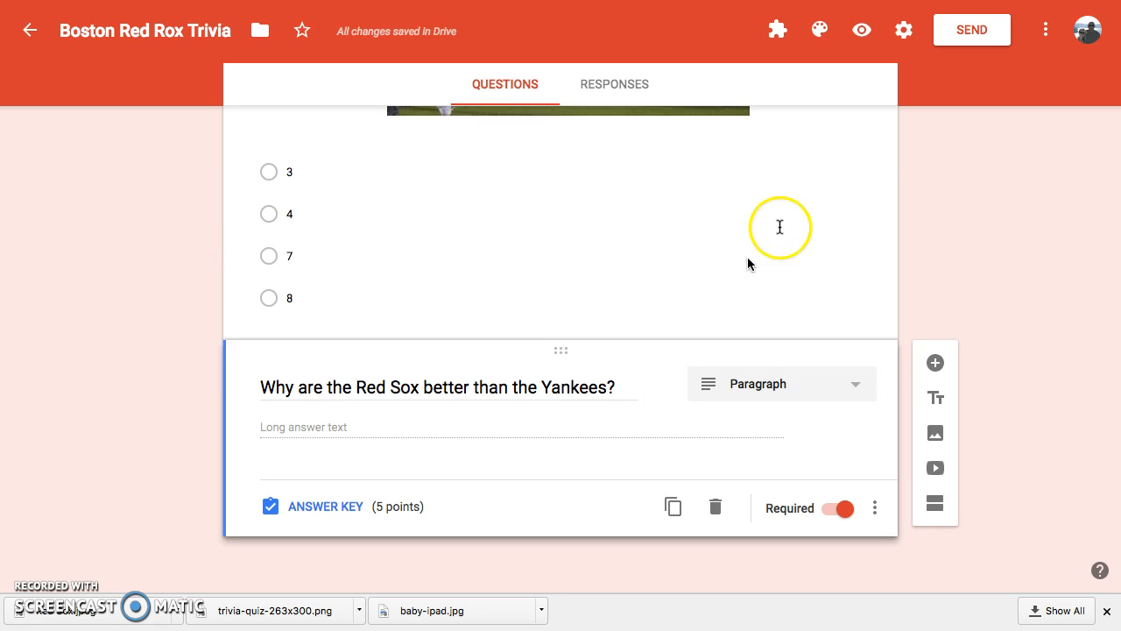
{"action": "scroll", "coordinate": [658, 219], "scroll_direction": "up", "scroll_amount": 6}
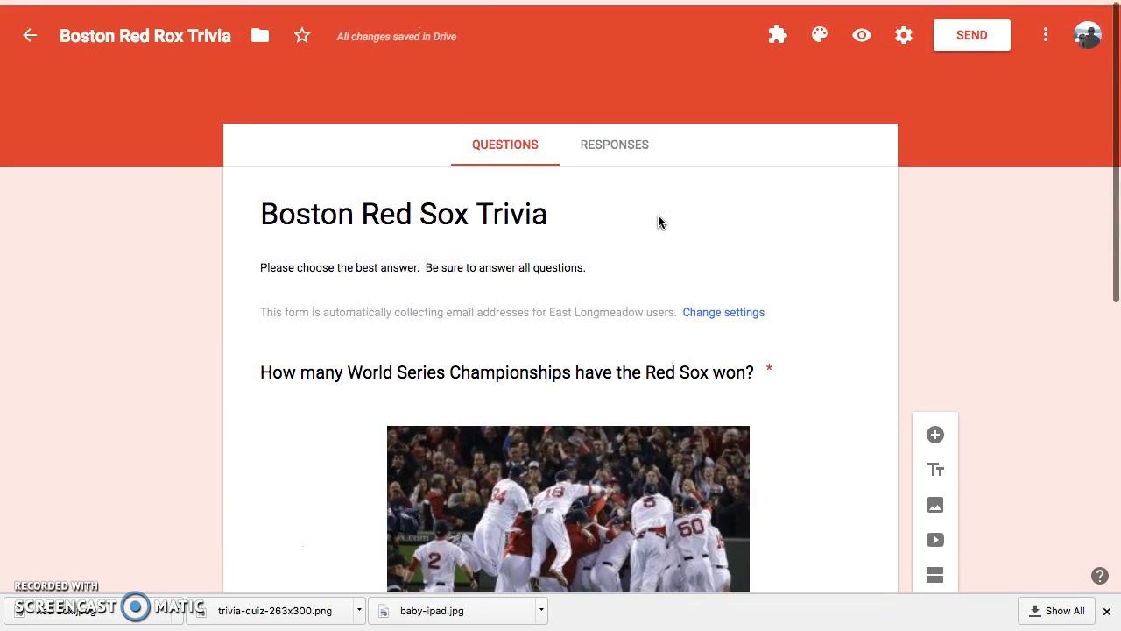
Step: Take the browser window with the quiz out of full-screen mode
{"action": "mouse_move", "coordinate": [549, 42]}
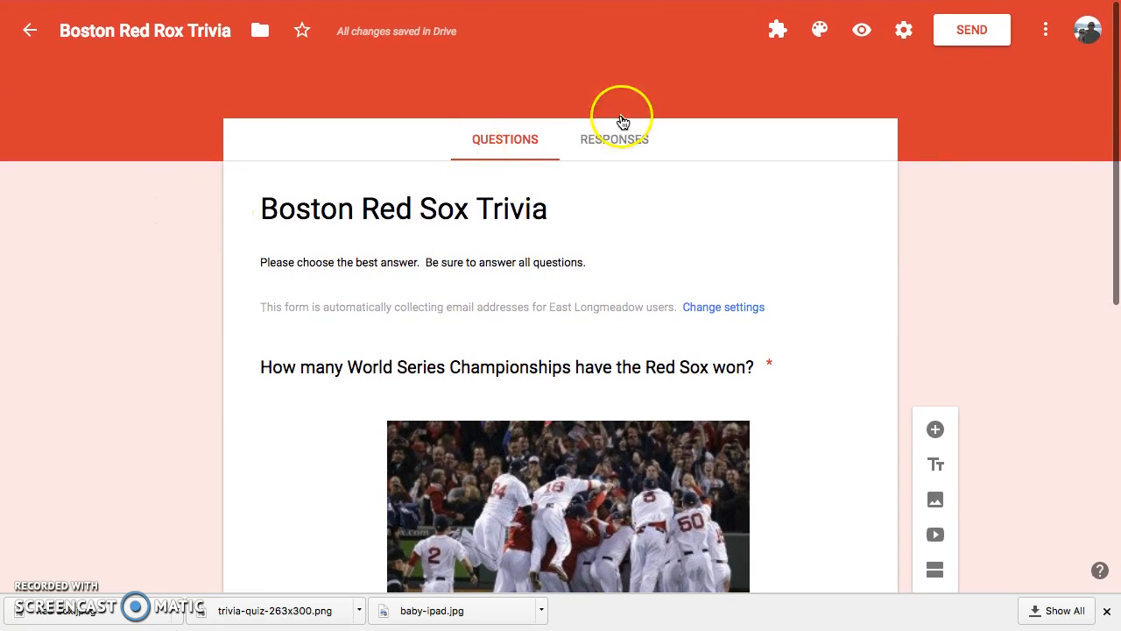
{"action": "mouse_move", "coordinate": [611, 1]}
{"action": "left_click", "coordinate": [50, 35]}
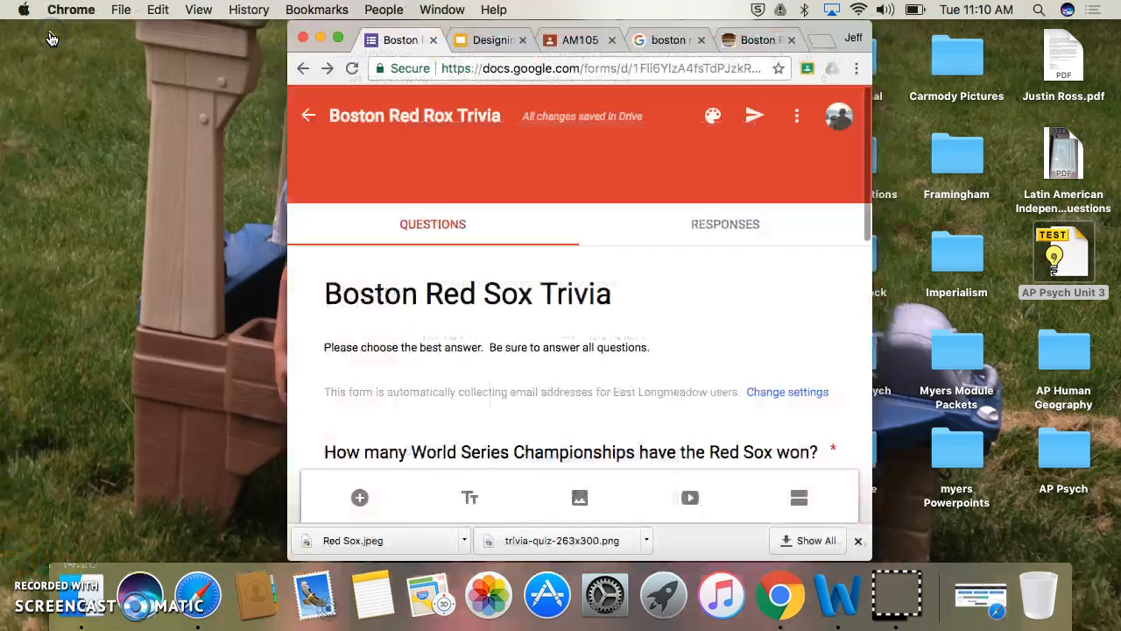